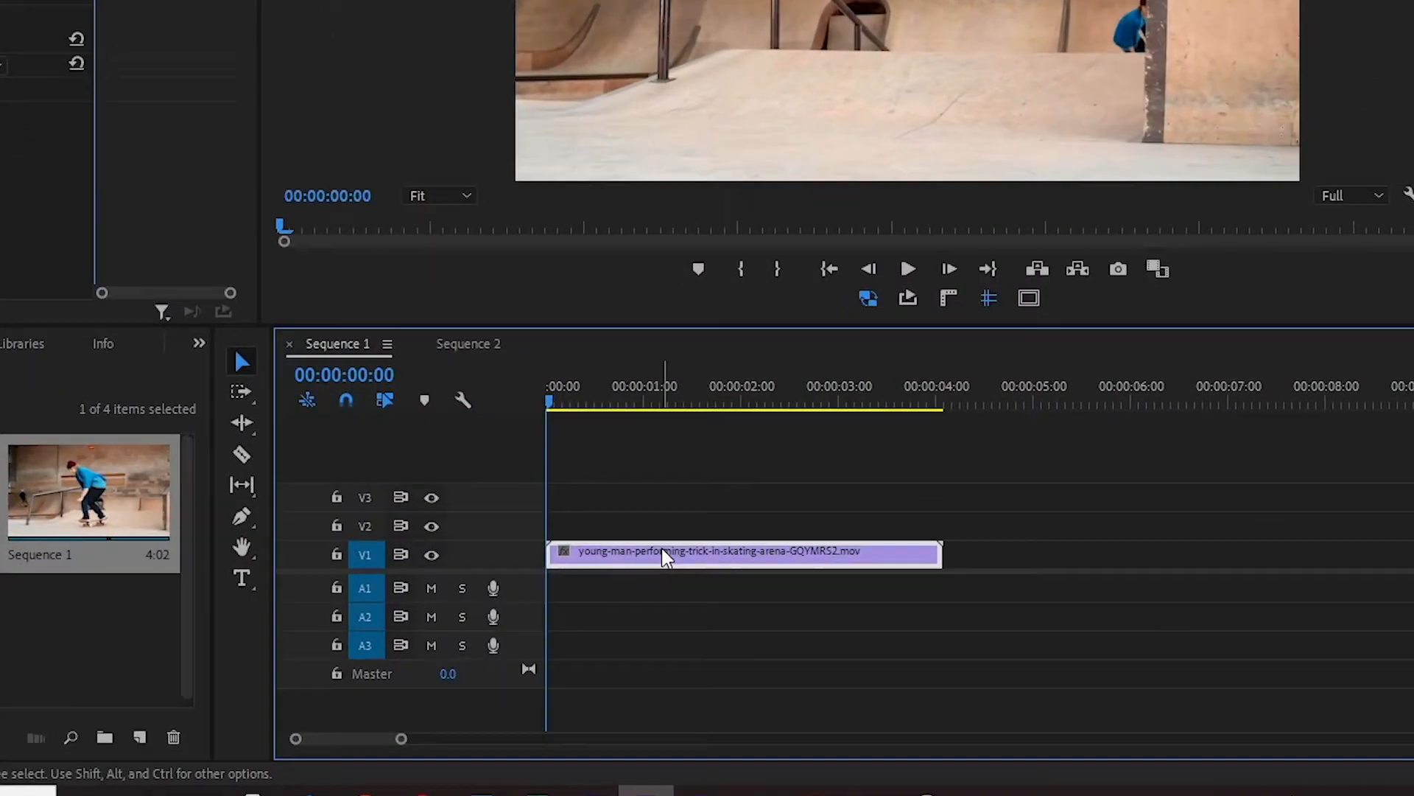
Set the skateboarding clip's speed to 50% through Speed/Duration.
right_click(678, 614)
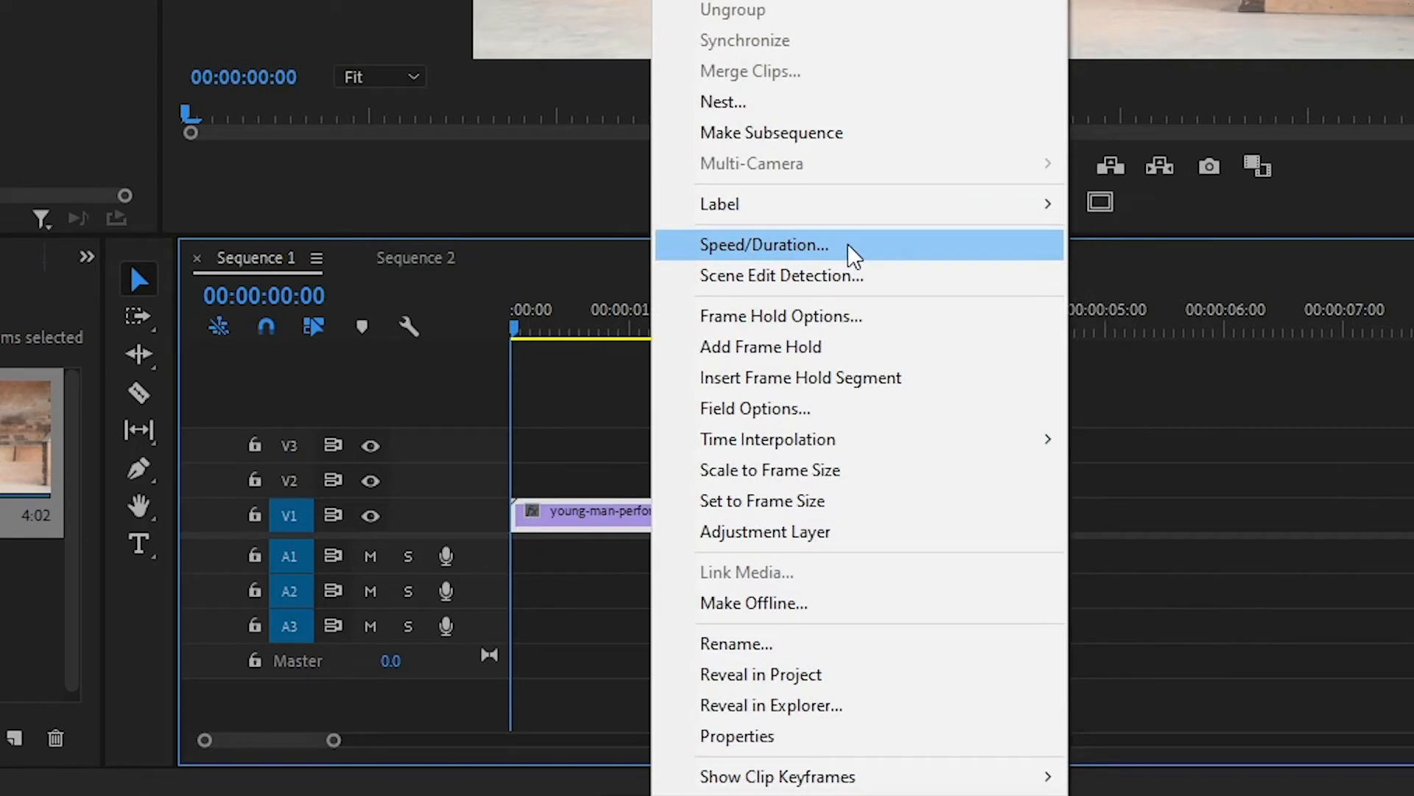
left_click(848, 243)
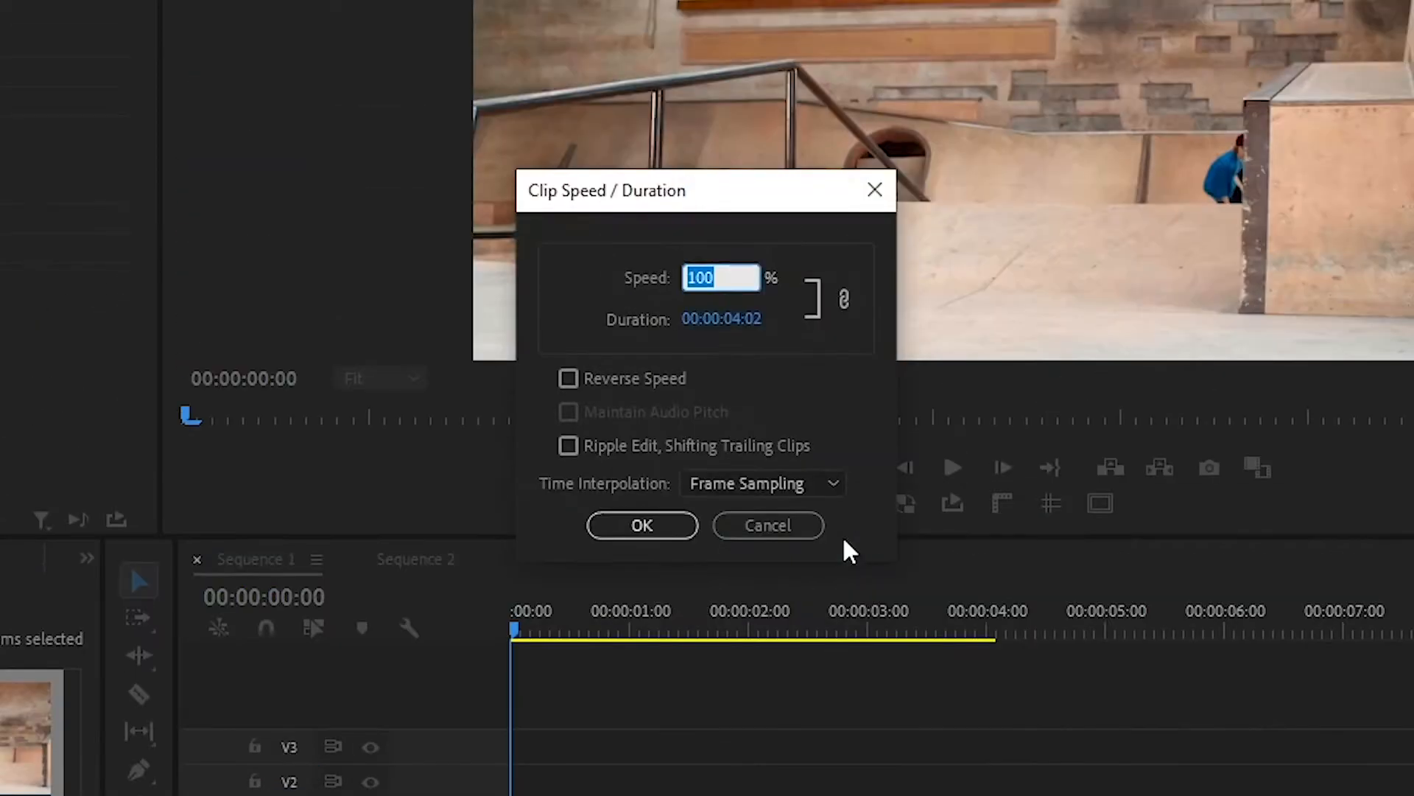
type("50")
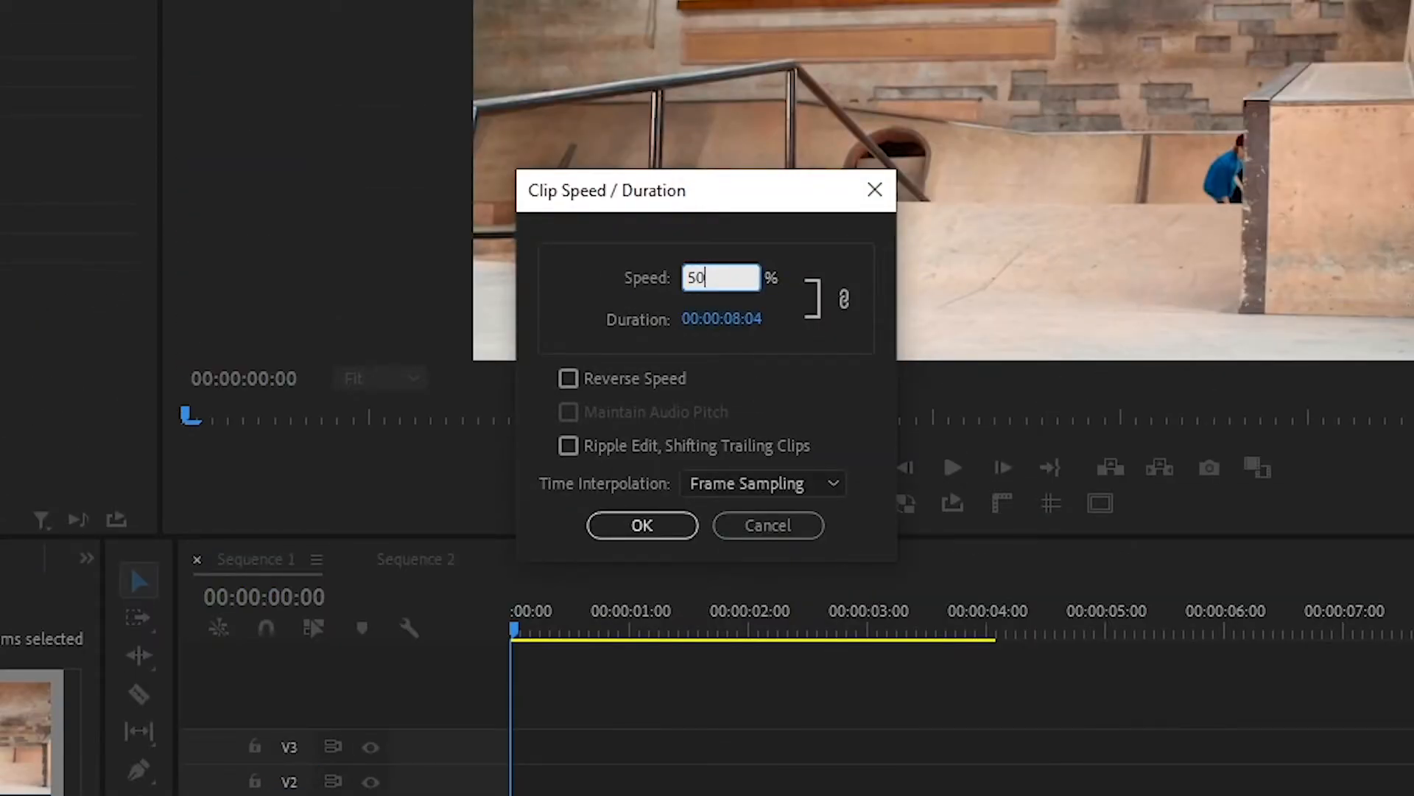
left_click(632, 524)
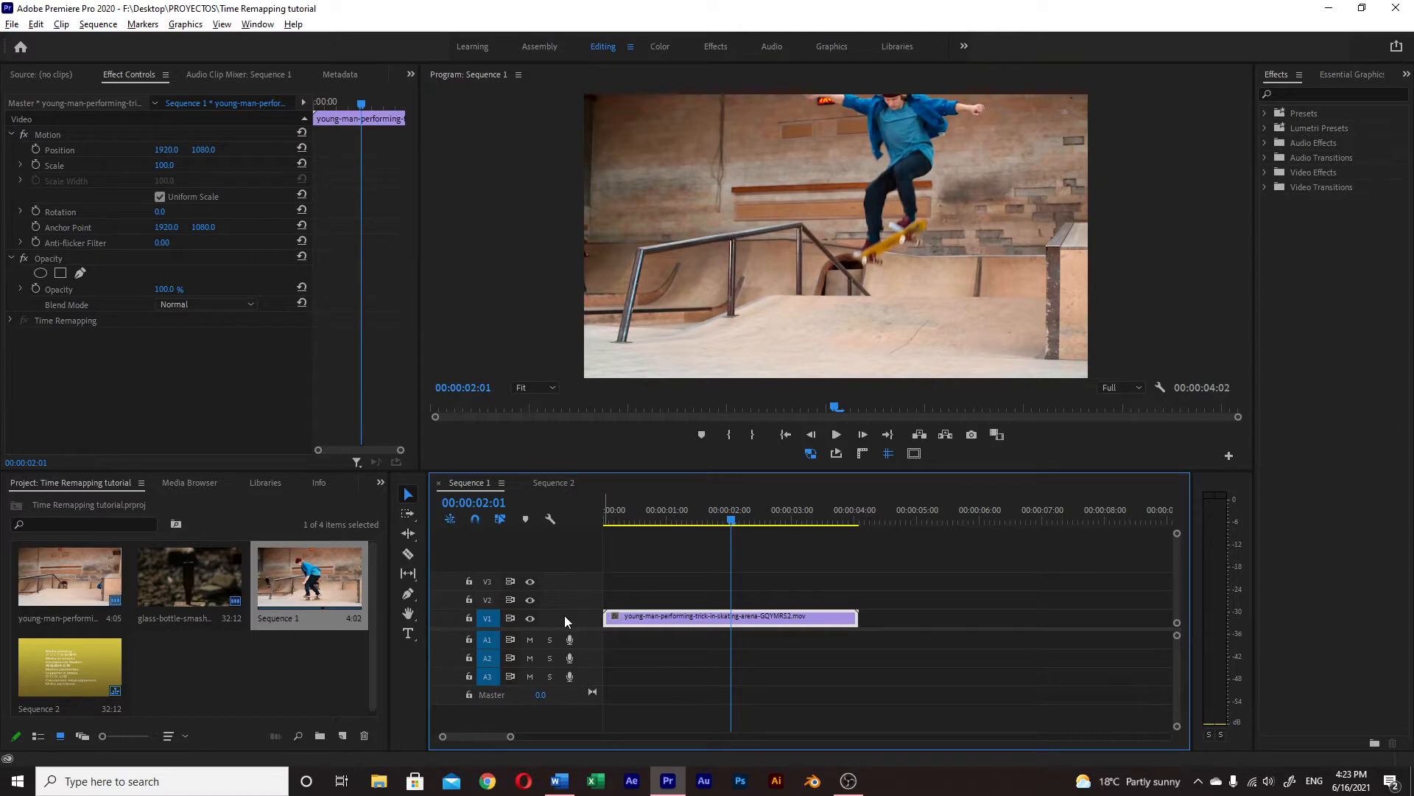
Enlarge the V1 track and show the skateboarding clip's Time Remapping Speed keyframes on it.
scroll(565, 616, "up", 5)
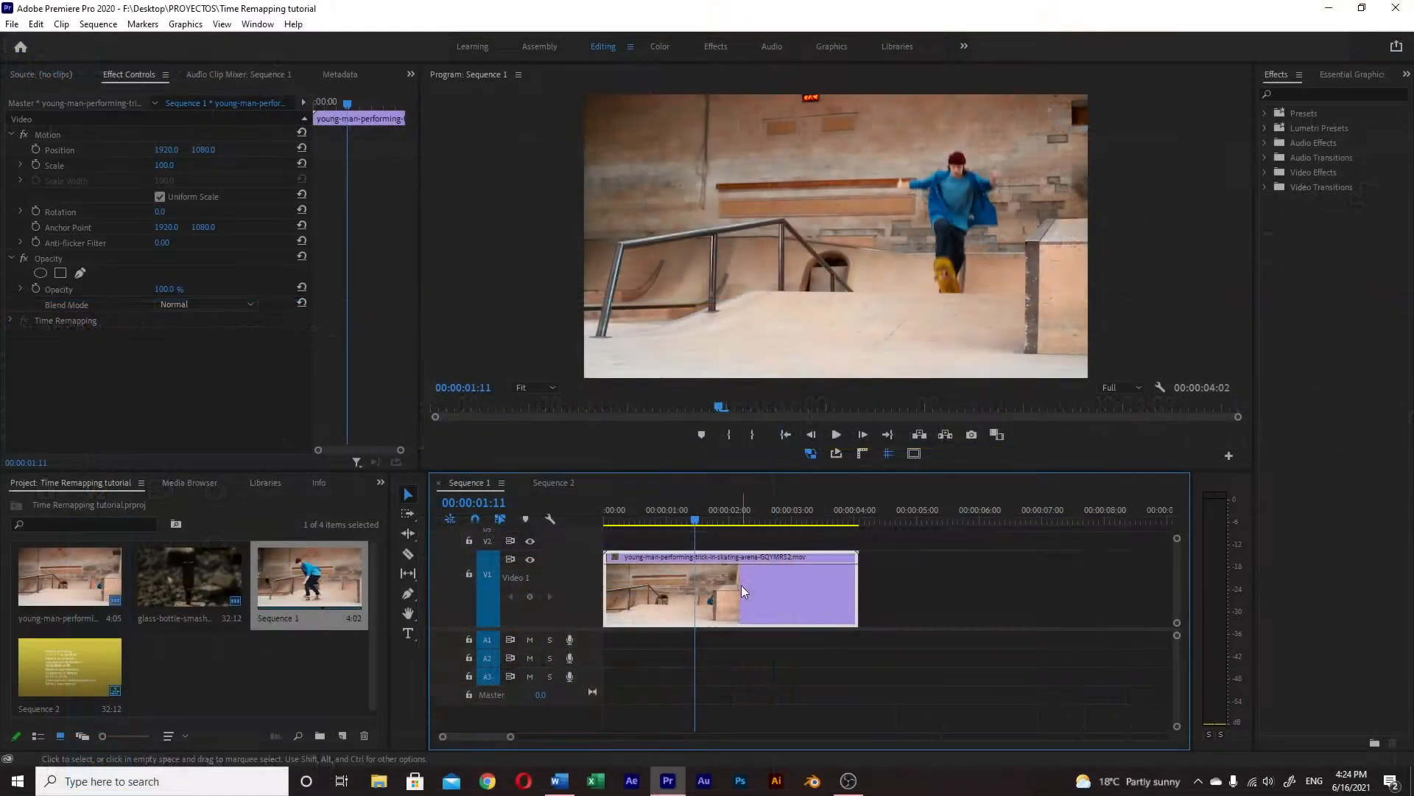
right_click(804, 635)
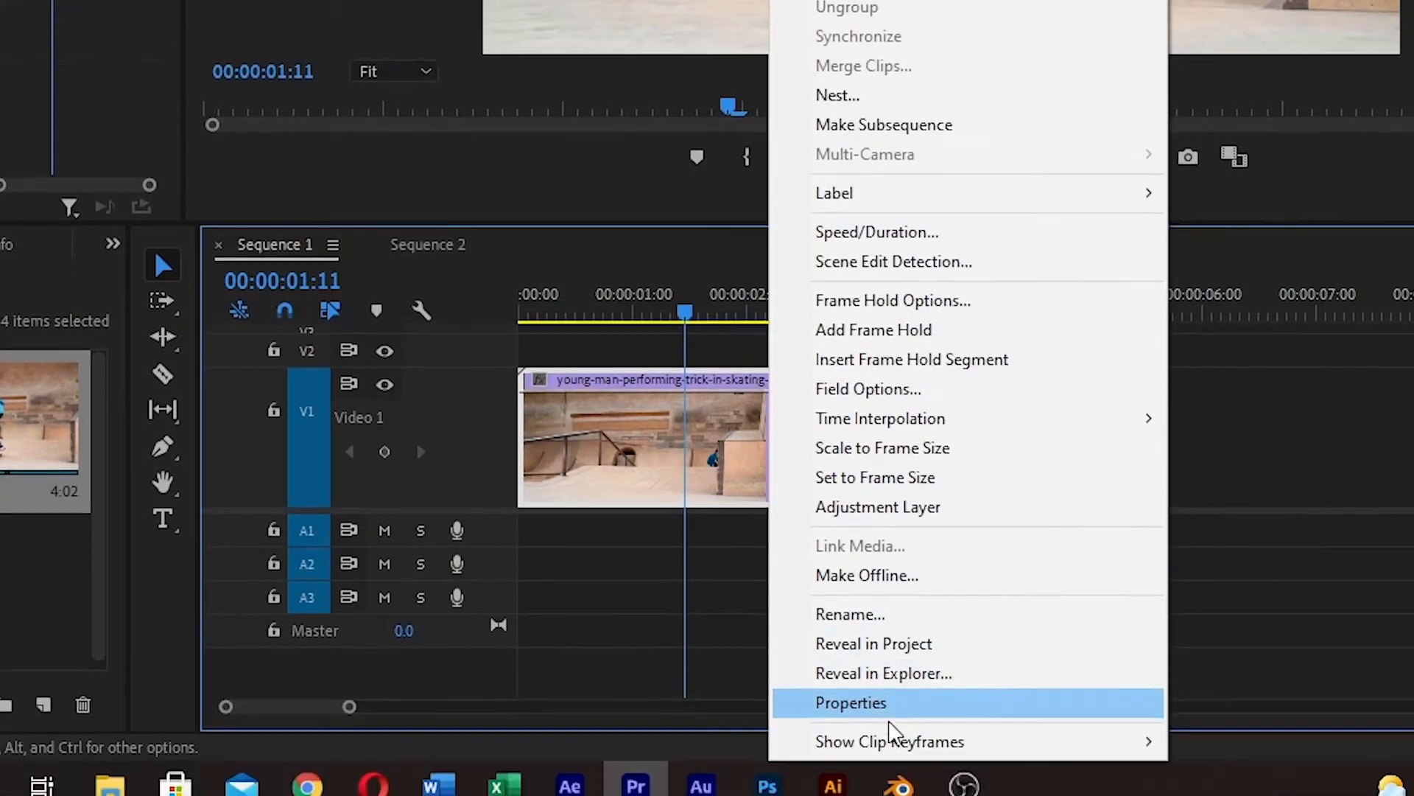
mouse_move(898, 729)
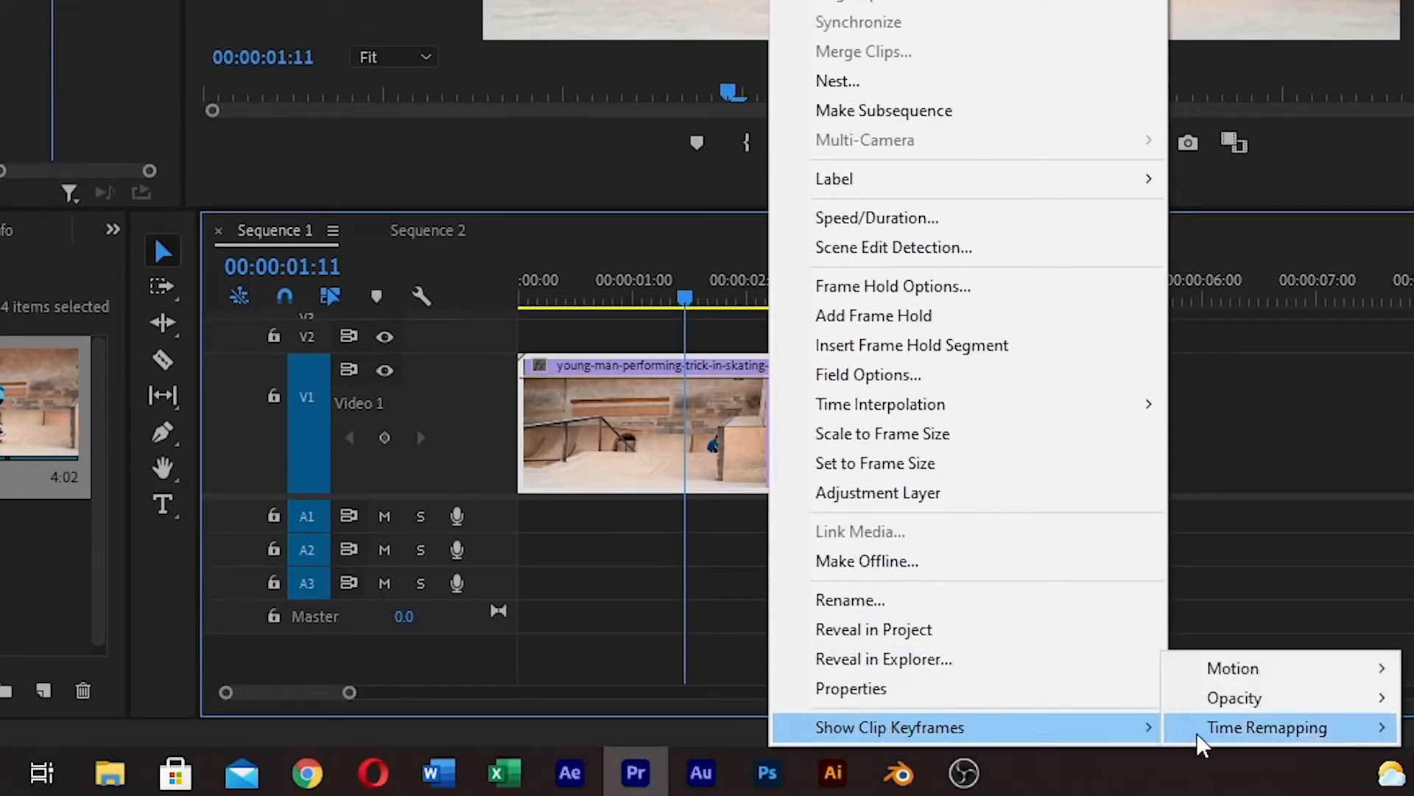
mouse_move(1212, 731)
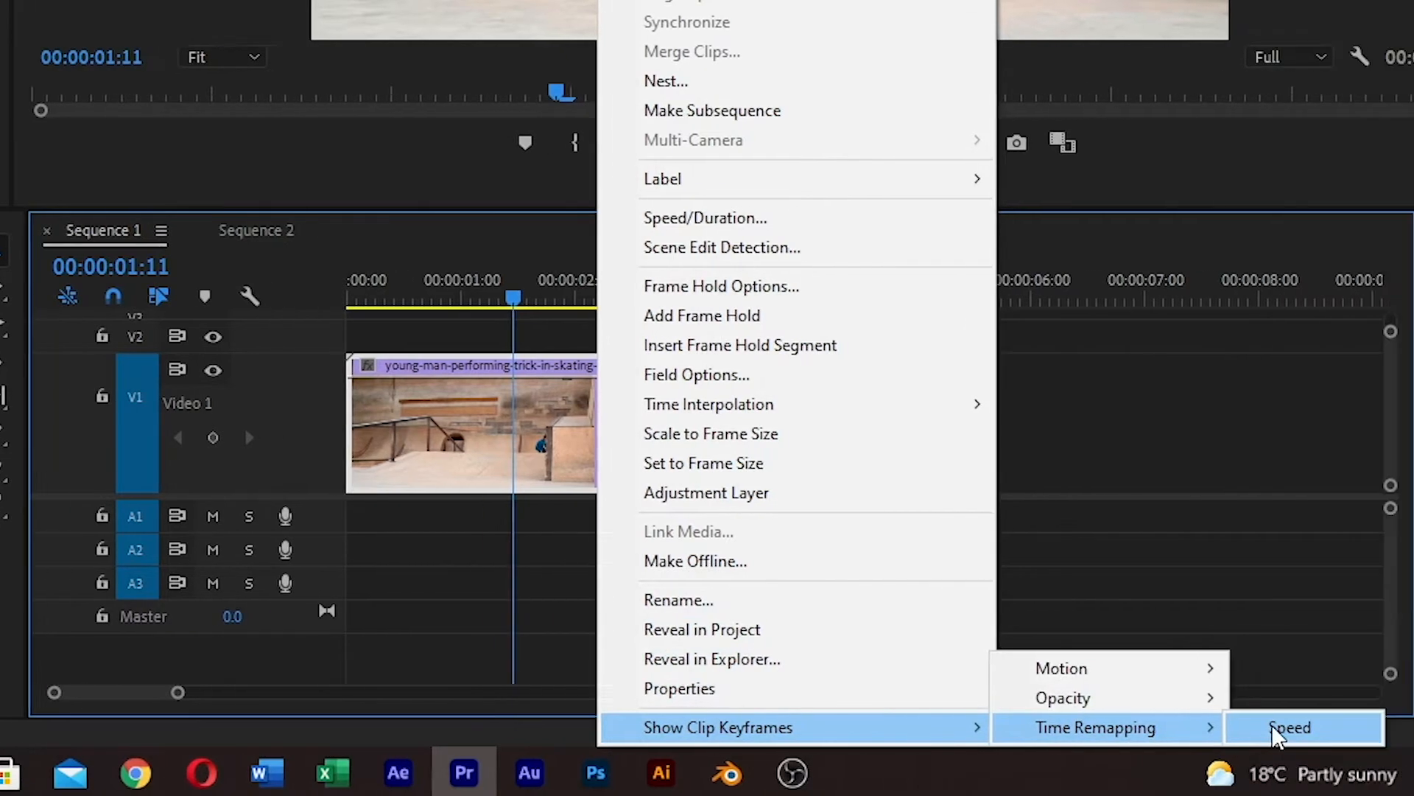
left_click(1288, 726)
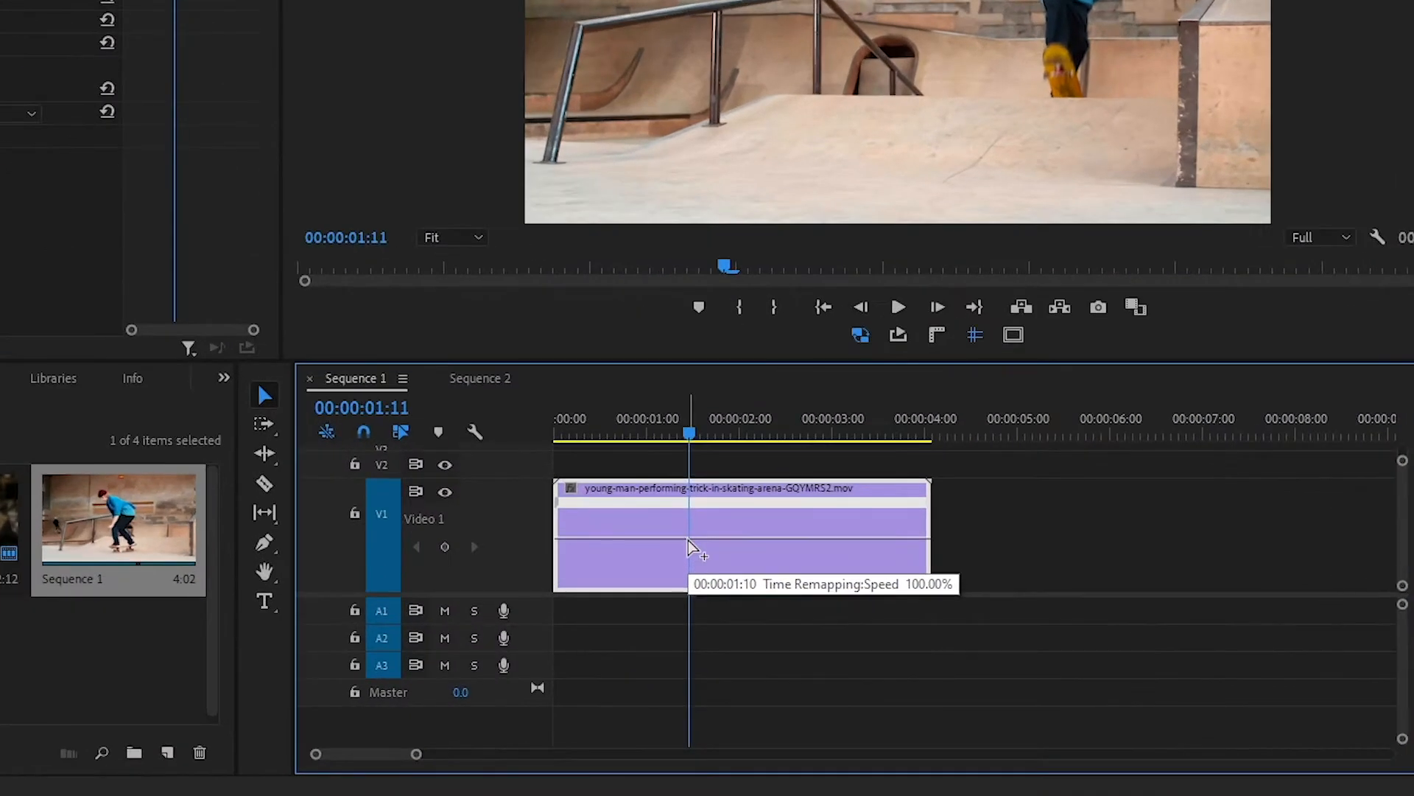
Add speed keyframes to the skateboarding clip at about 00:00:01:11 and 00:00:02:07, and lower the speed between them.
left_click(689, 541, "ctrl")
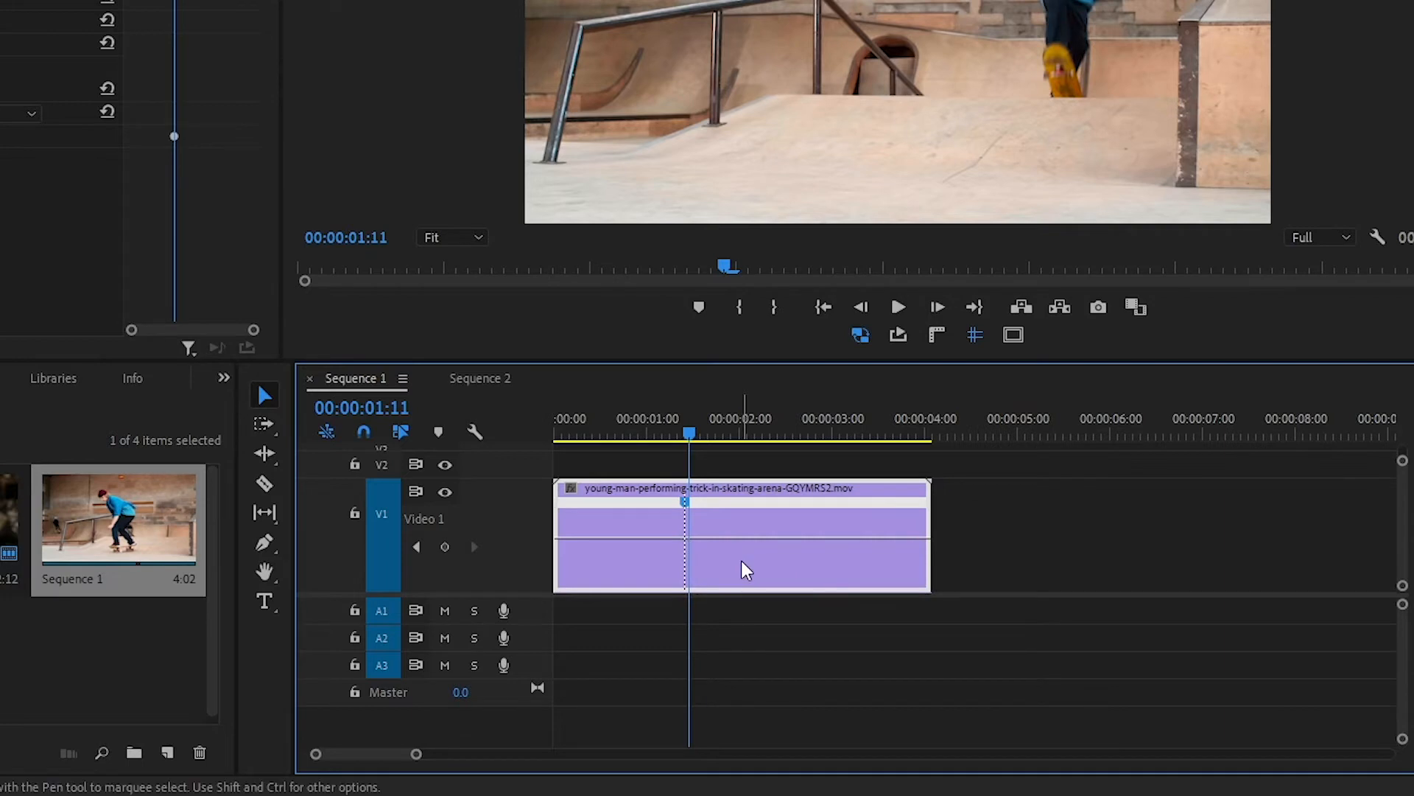
left_click_drag(693, 435, 767, 438)
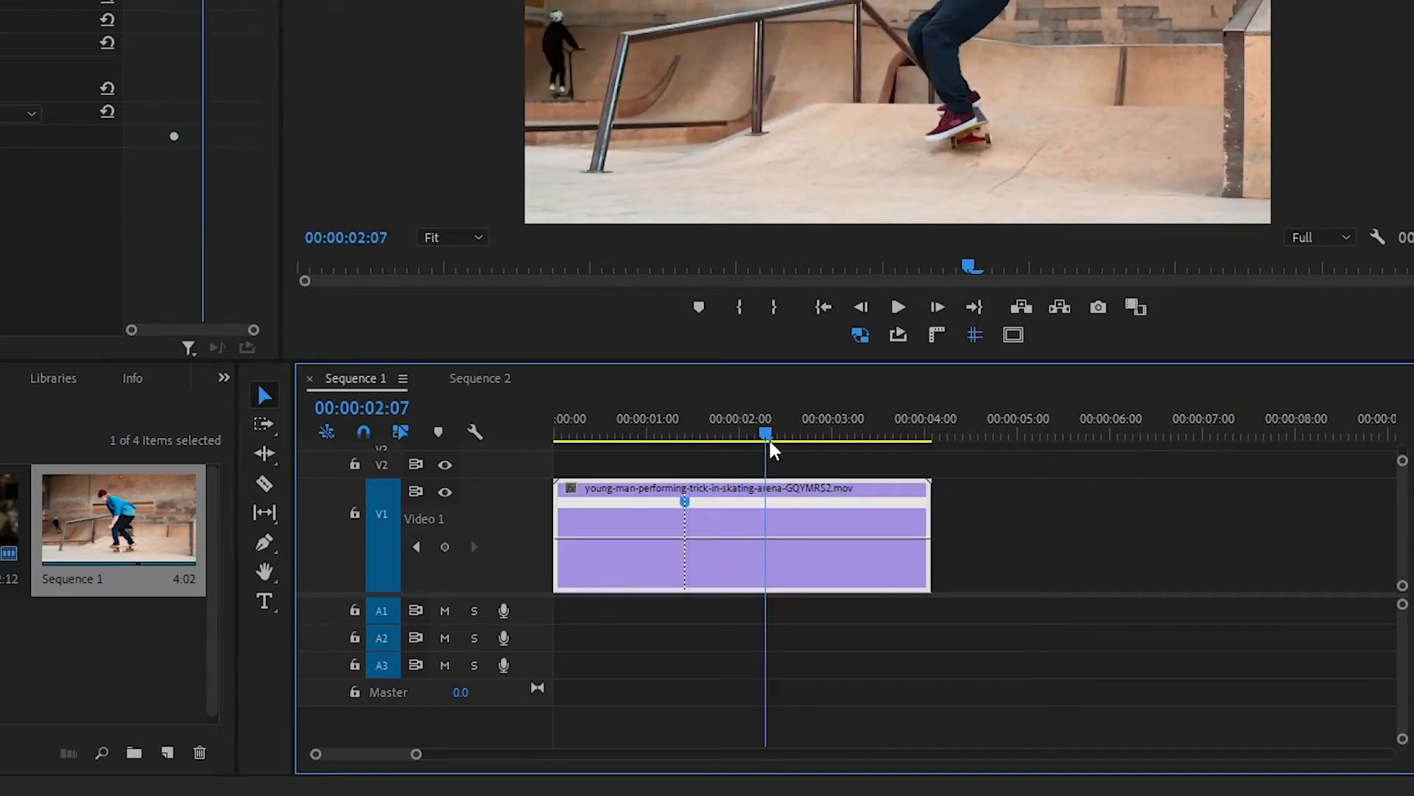
left_click(767, 540, "ctrl")
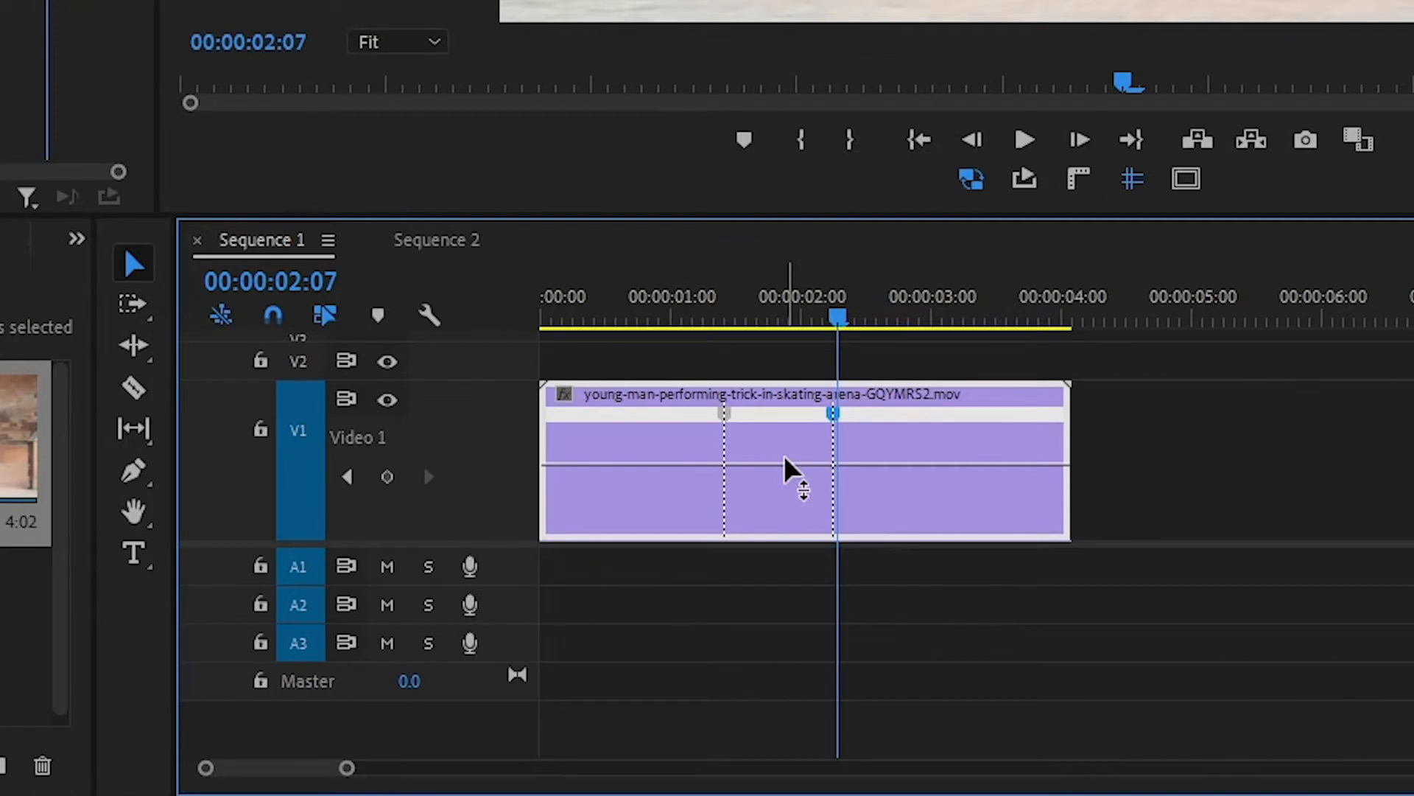
left_click_drag(786, 467, 784, 544)
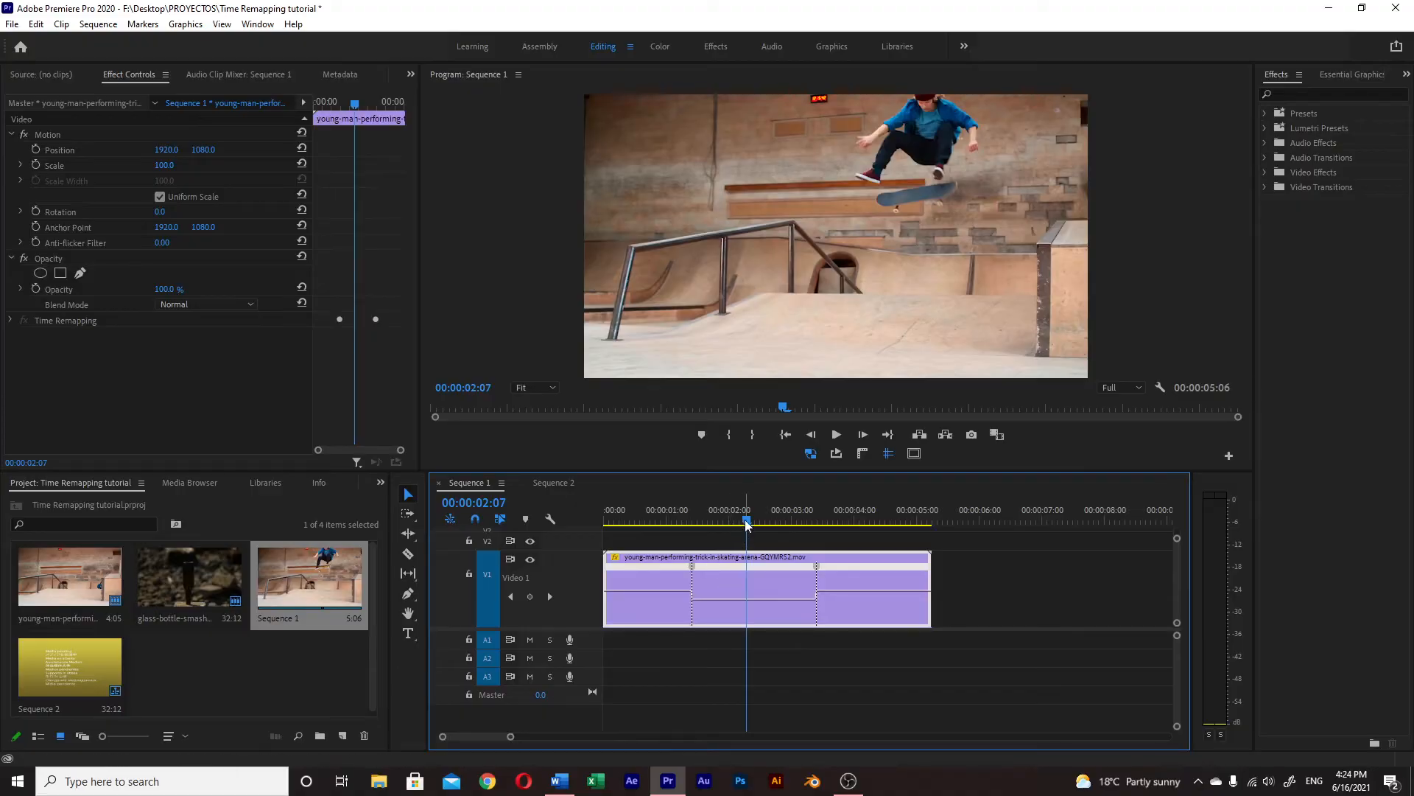
Play Sequence 1 from the start to preview the slowed-down trick.
left_click_drag(838, 315, 676, 307)
left_click_drag(669, 519, 581, 512)
key("space")
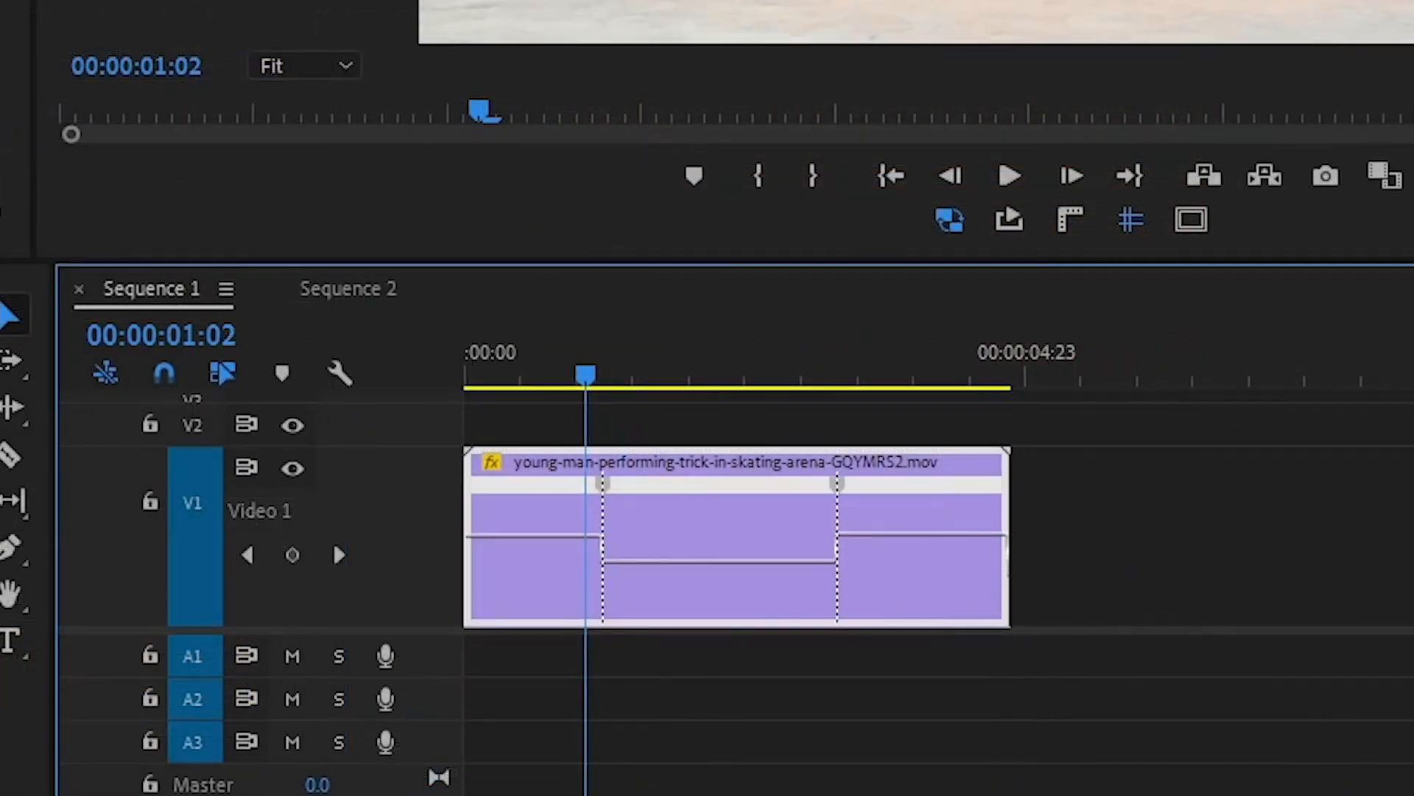
Split both speed keyframes on the skateboarding clip into gradual ramps leading into and out of the slow section.
key("=")
key("=")
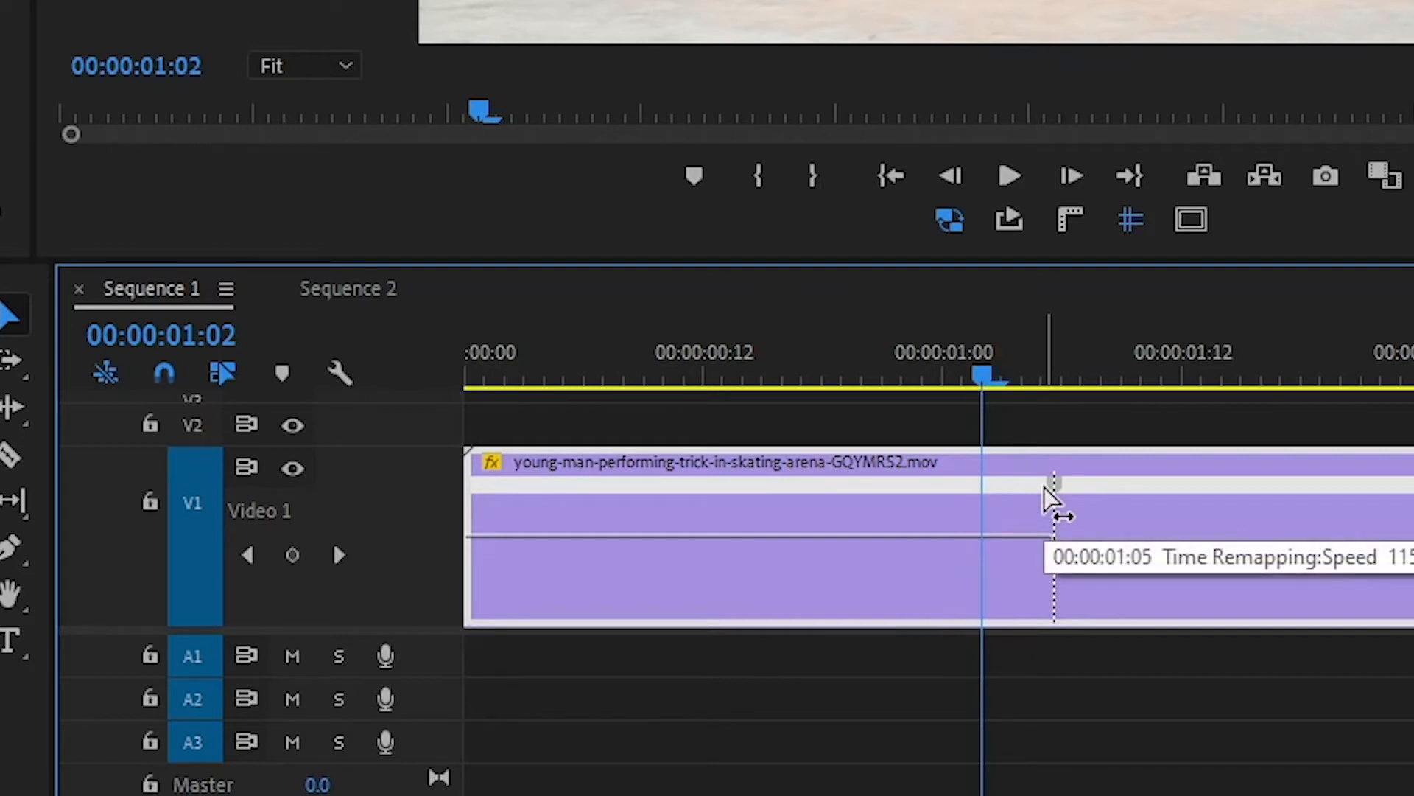
left_click_drag(1046, 487, 1001, 492)
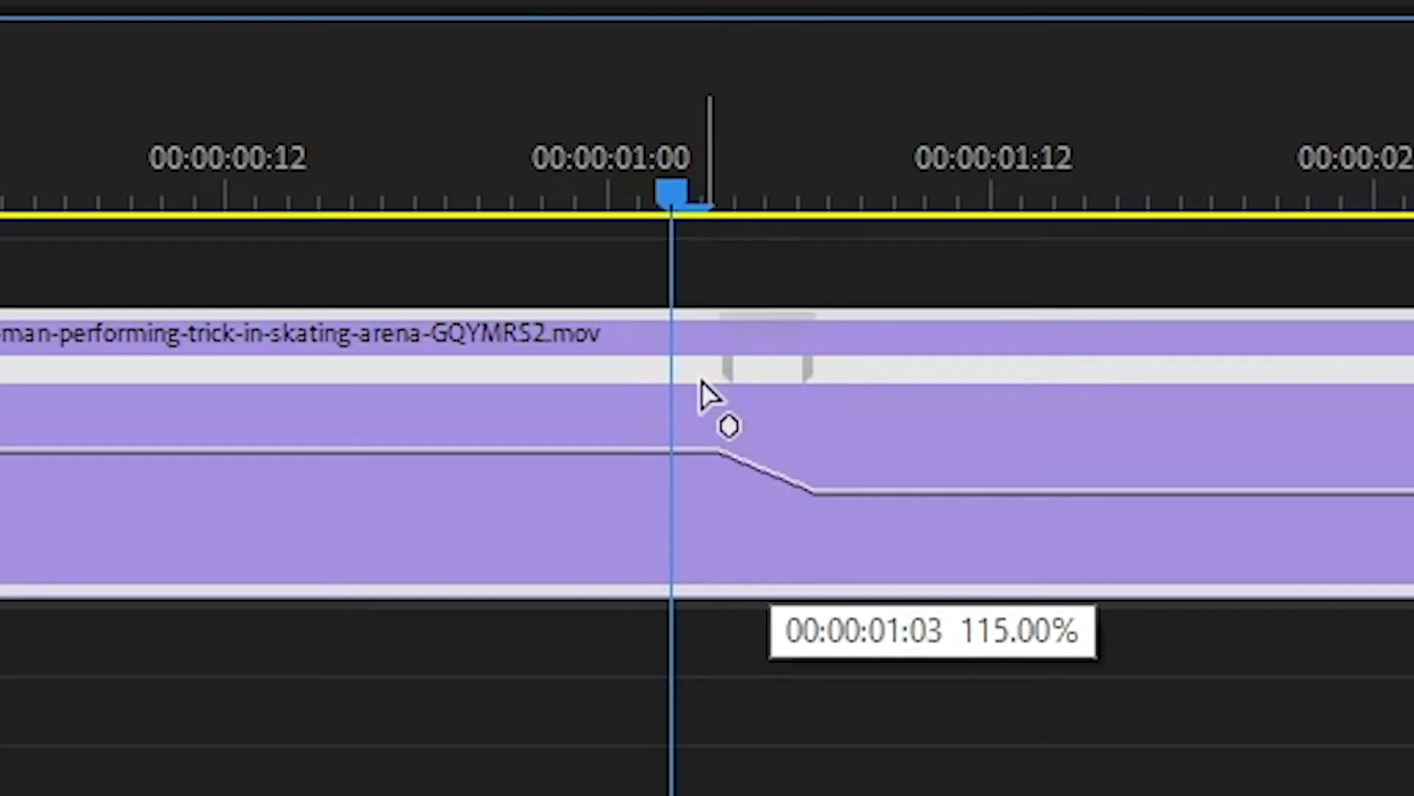
left_click_drag(805, 373, 846, 374)
left_click_drag(1090, 494, 1090, 492)
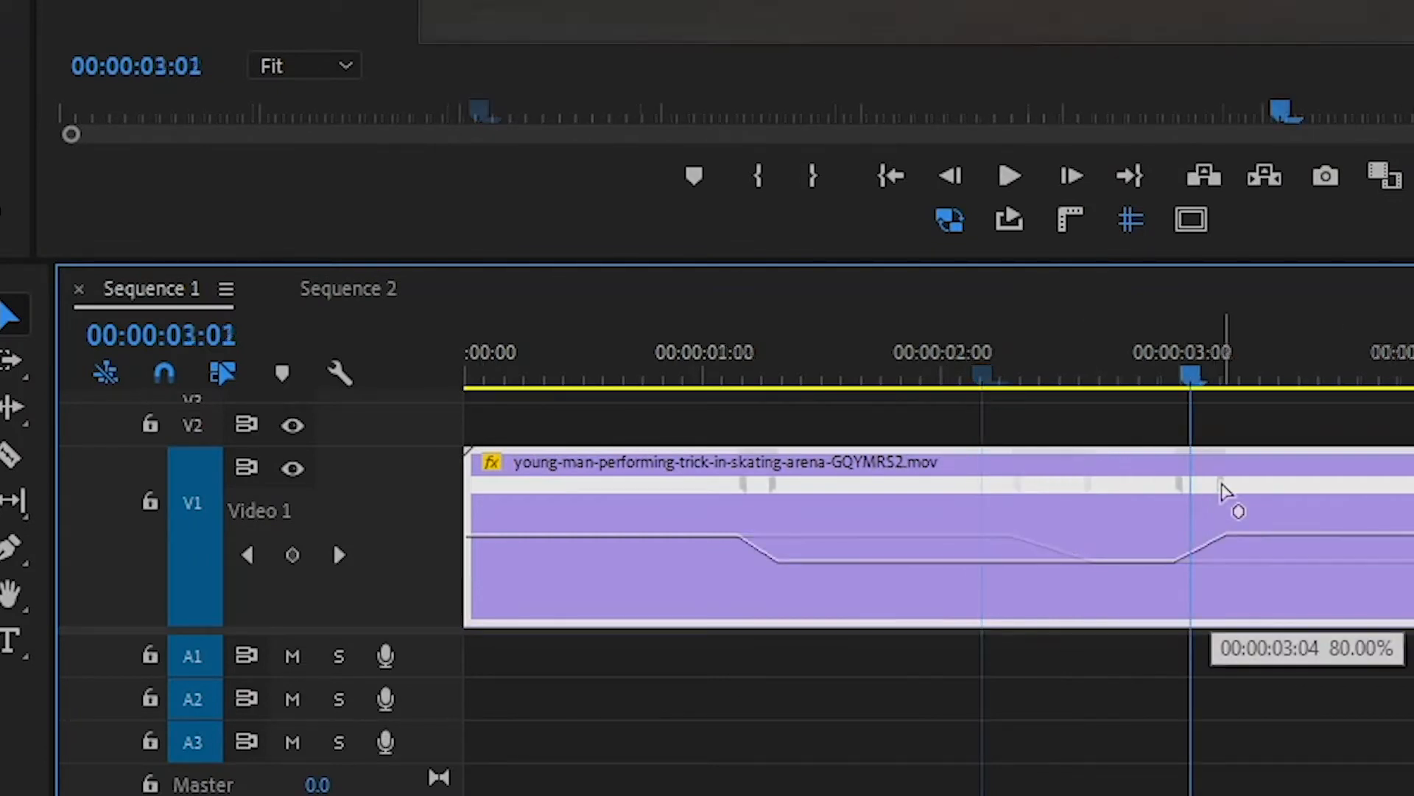
left_click_drag(1222, 483, 1222, 484)
Play the skateboarding clip from the beginning to check the smoothed speed ramps.
left_click_drag(1193, 363, 465, 379)
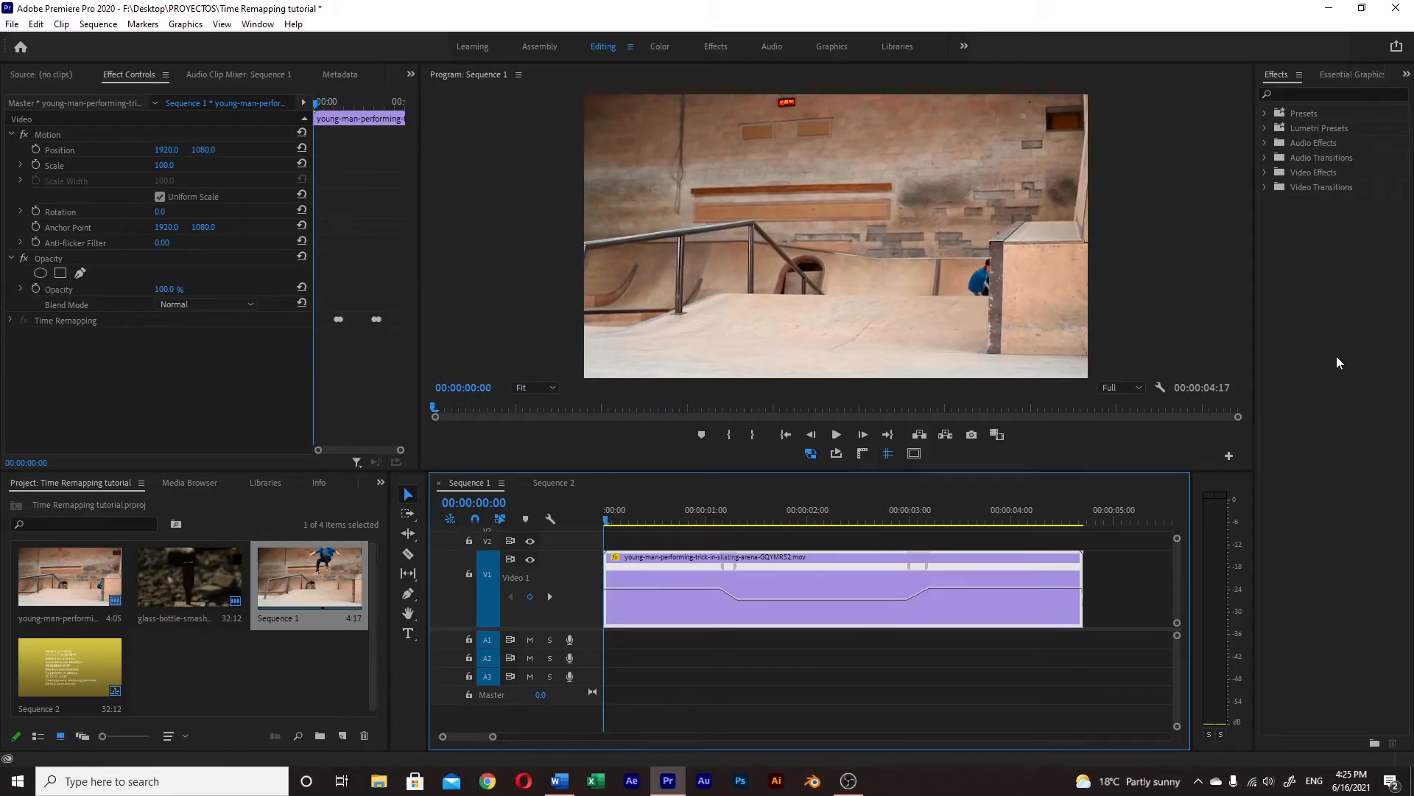
key("space")
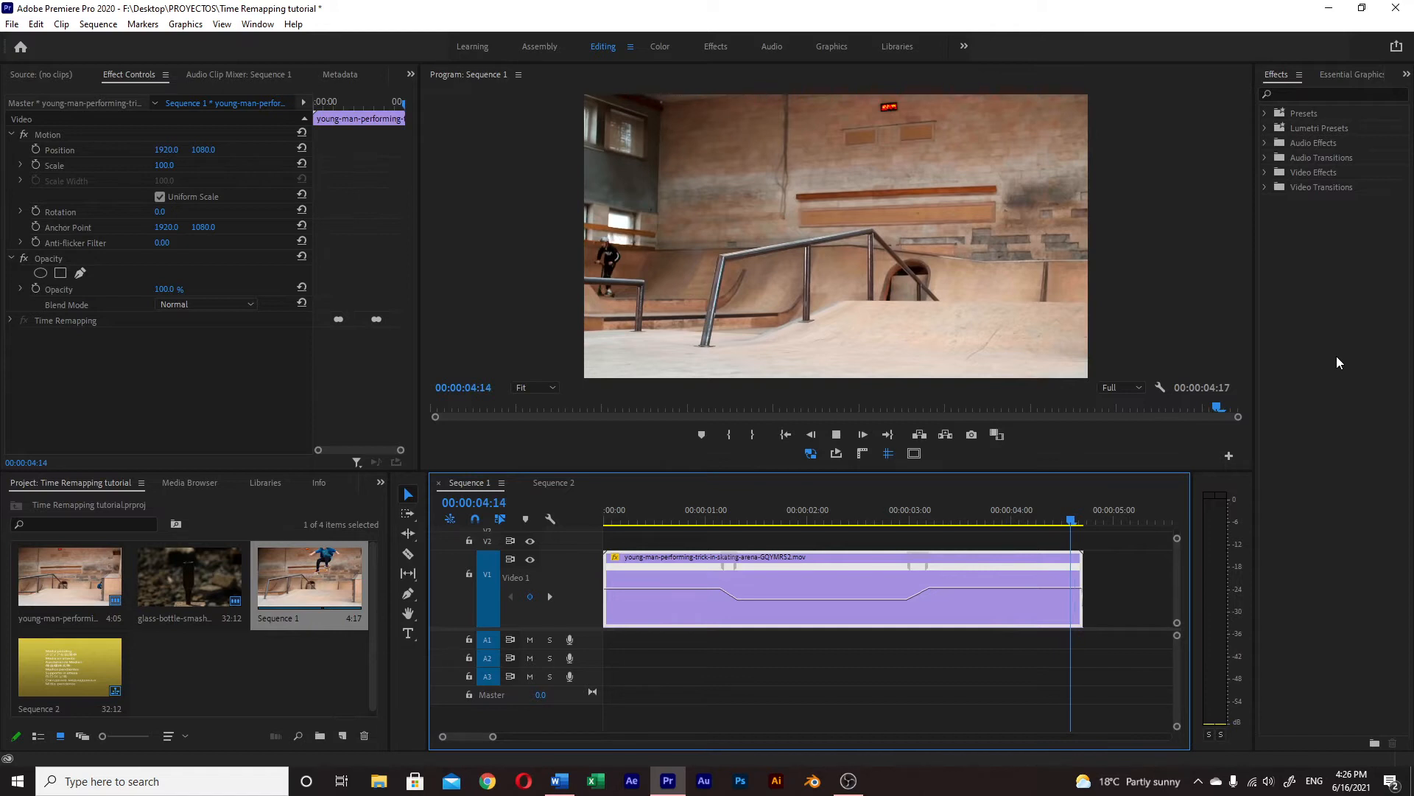
Open Sequence 2, preview the glass bottle clip, check its frame rate in the clip info, and return to the sequence start.
double_click(70, 666)
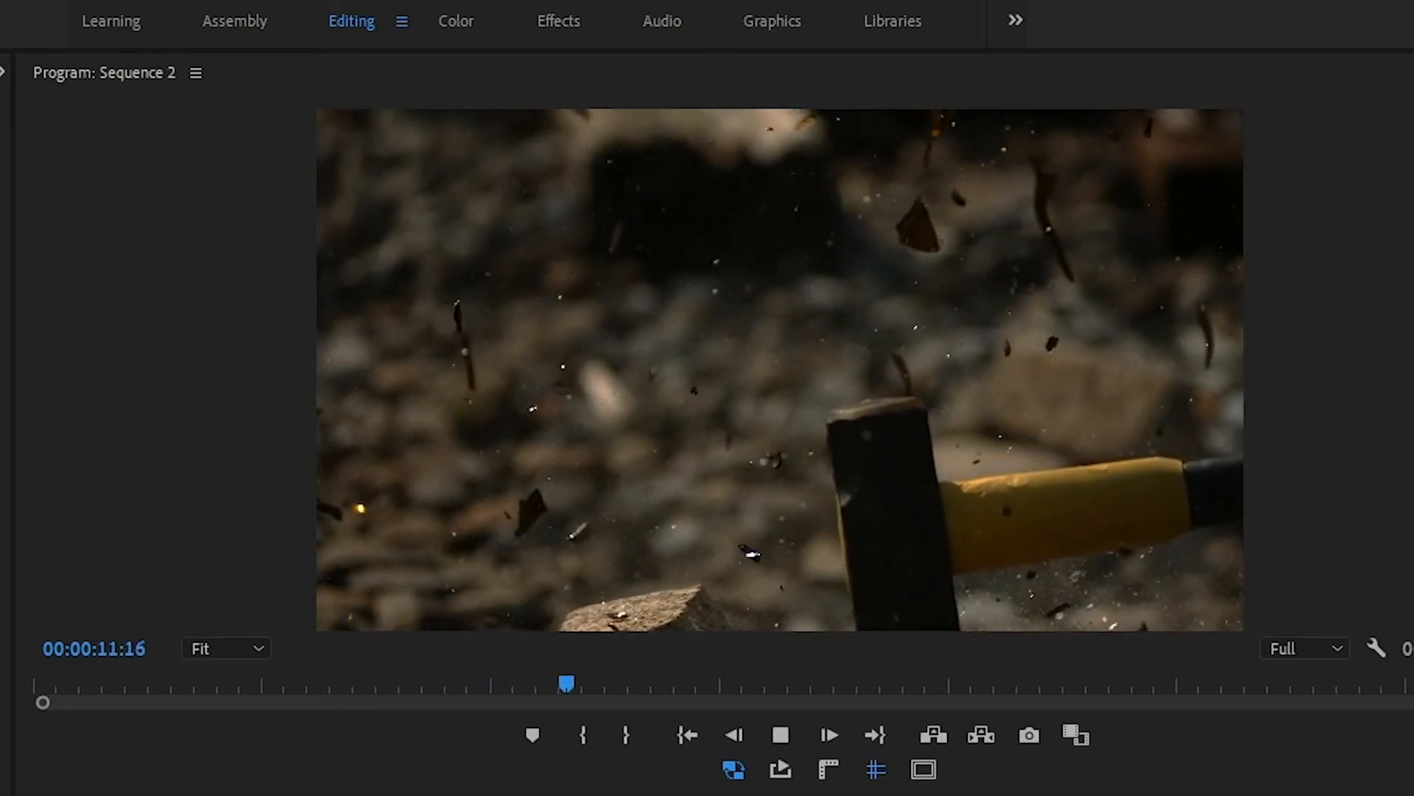
key("space")
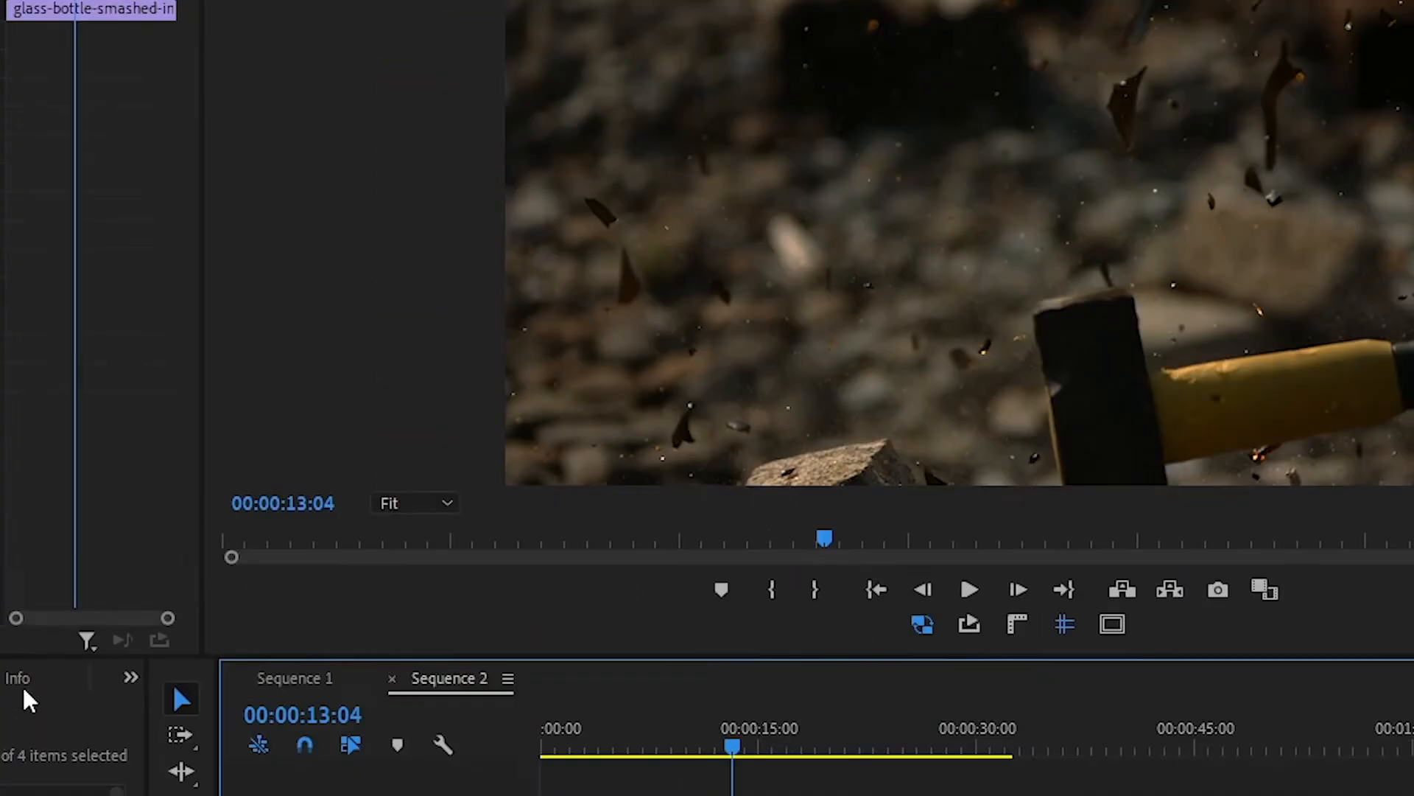
left_click(590, 247)
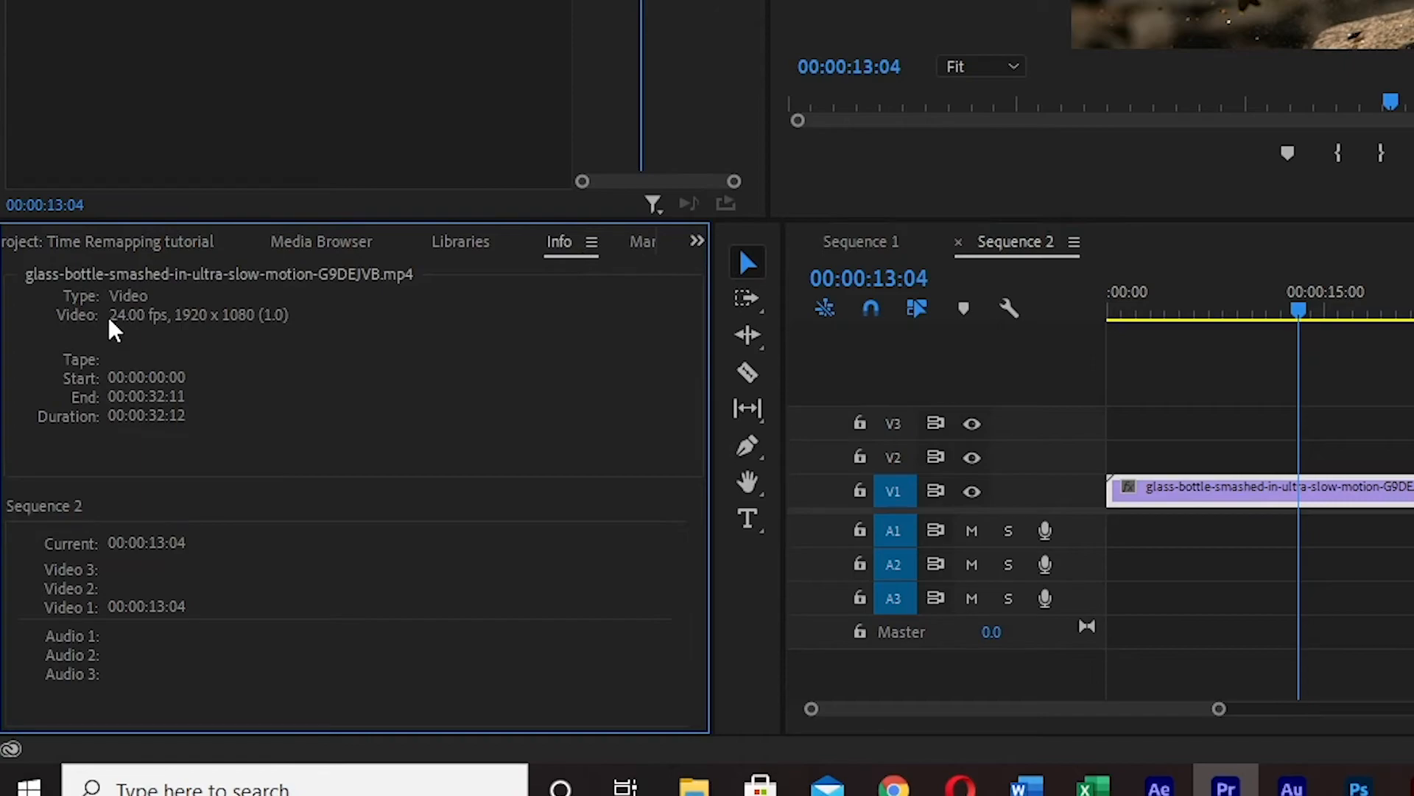
left_click(176, 246)
left_click_drag(1299, 310, 1072, 308)
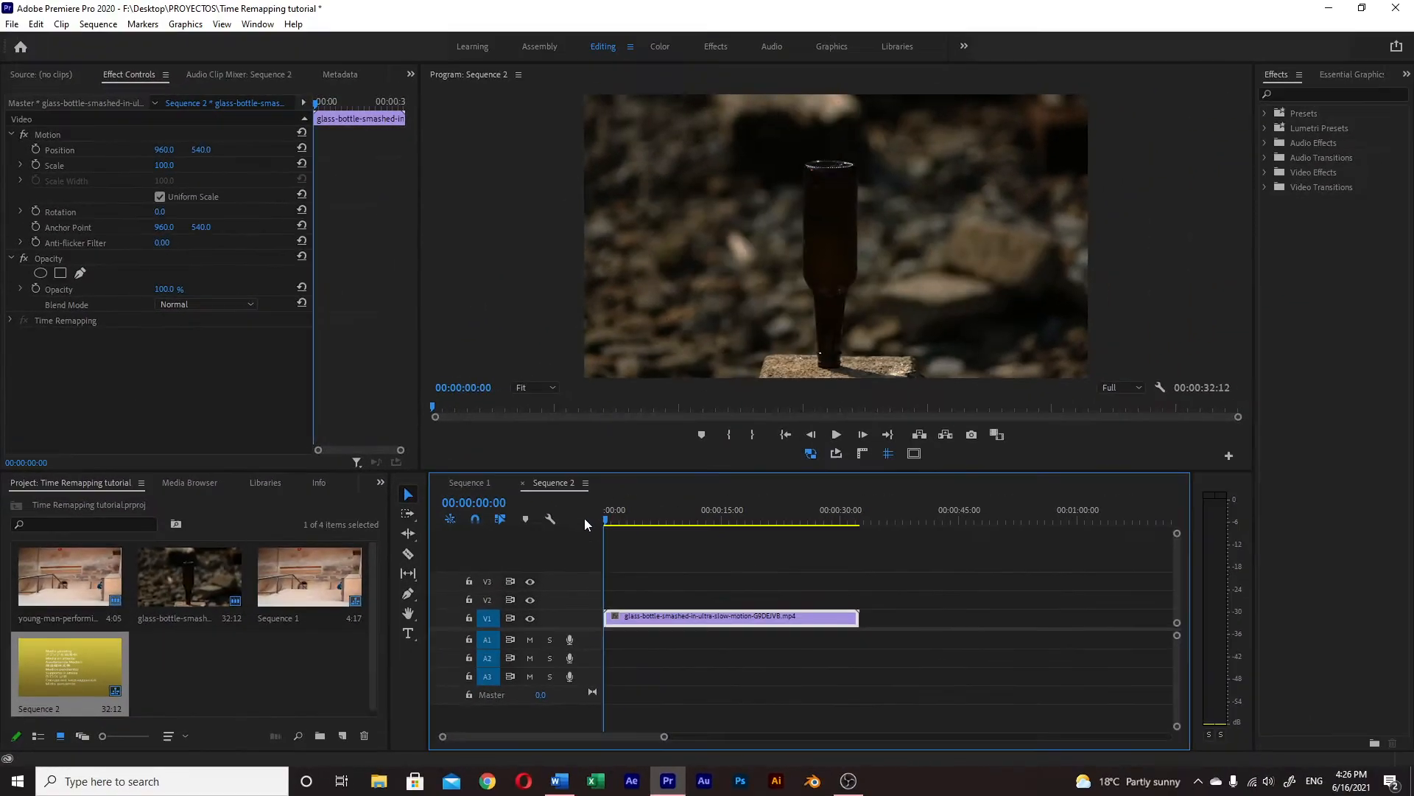
Enlarge the V1 track in Sequence 2 and show the glass bottle clip's Time Remapping Speed keyframes.
double_click(564, 617)
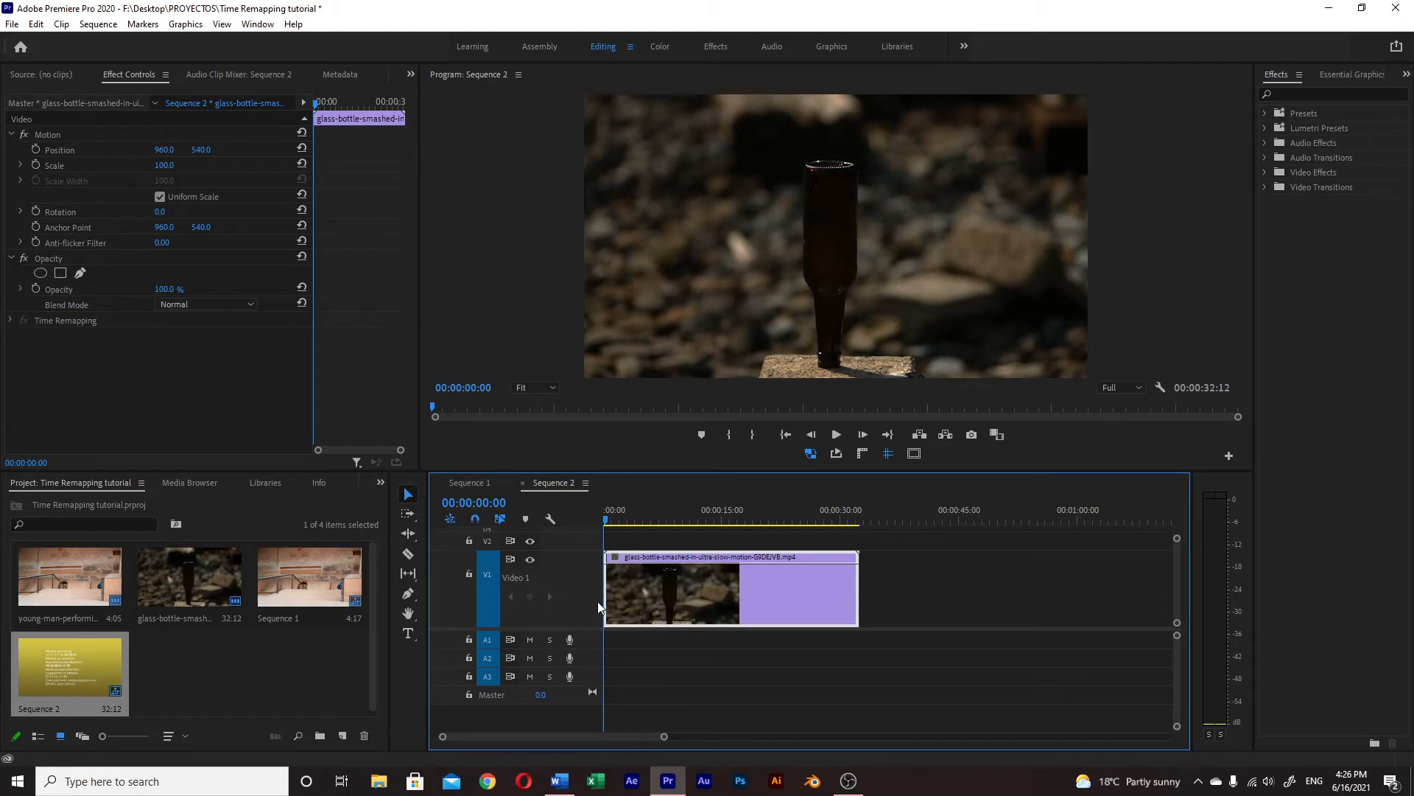
right_click(692, 594)
mouse_move(779, 758)
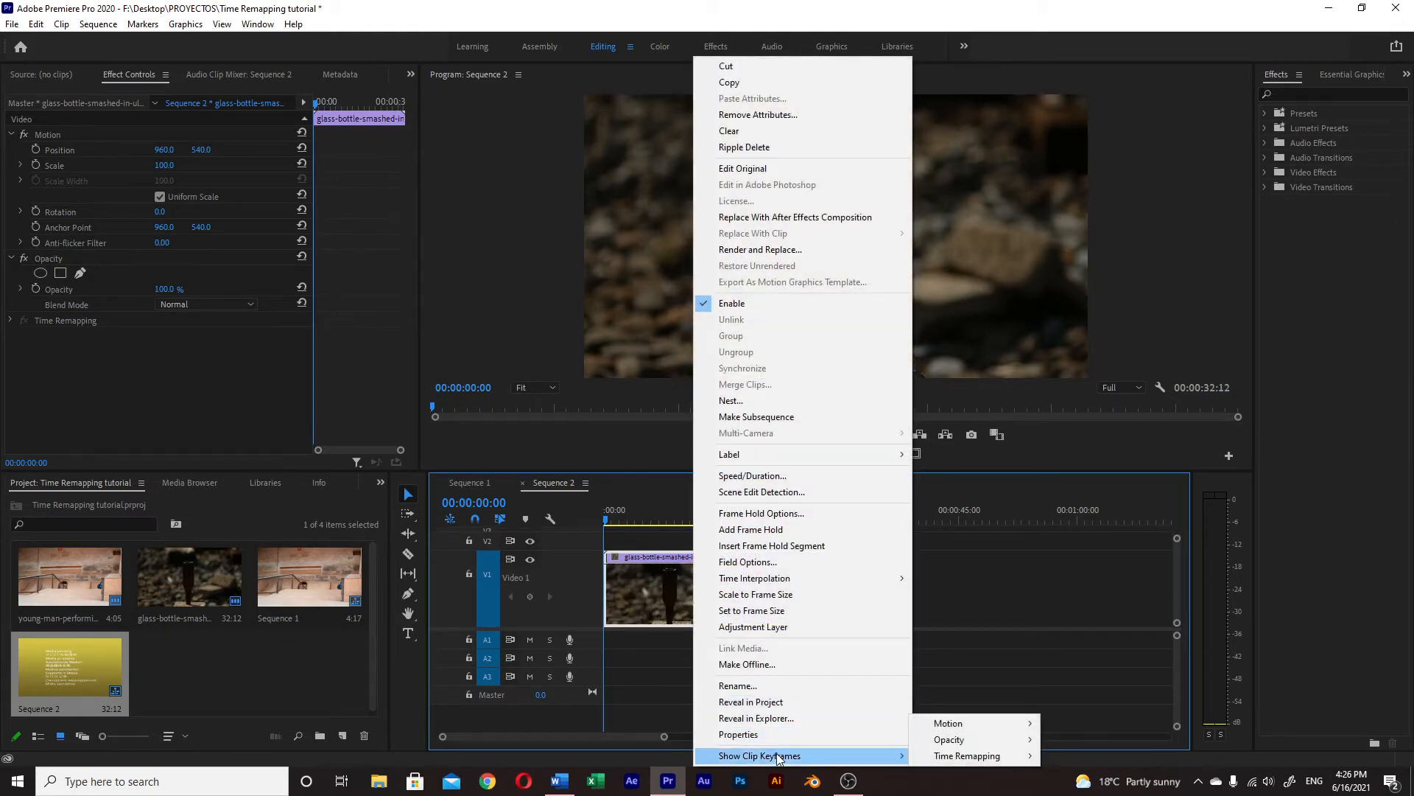
mouse_move(967, 756)
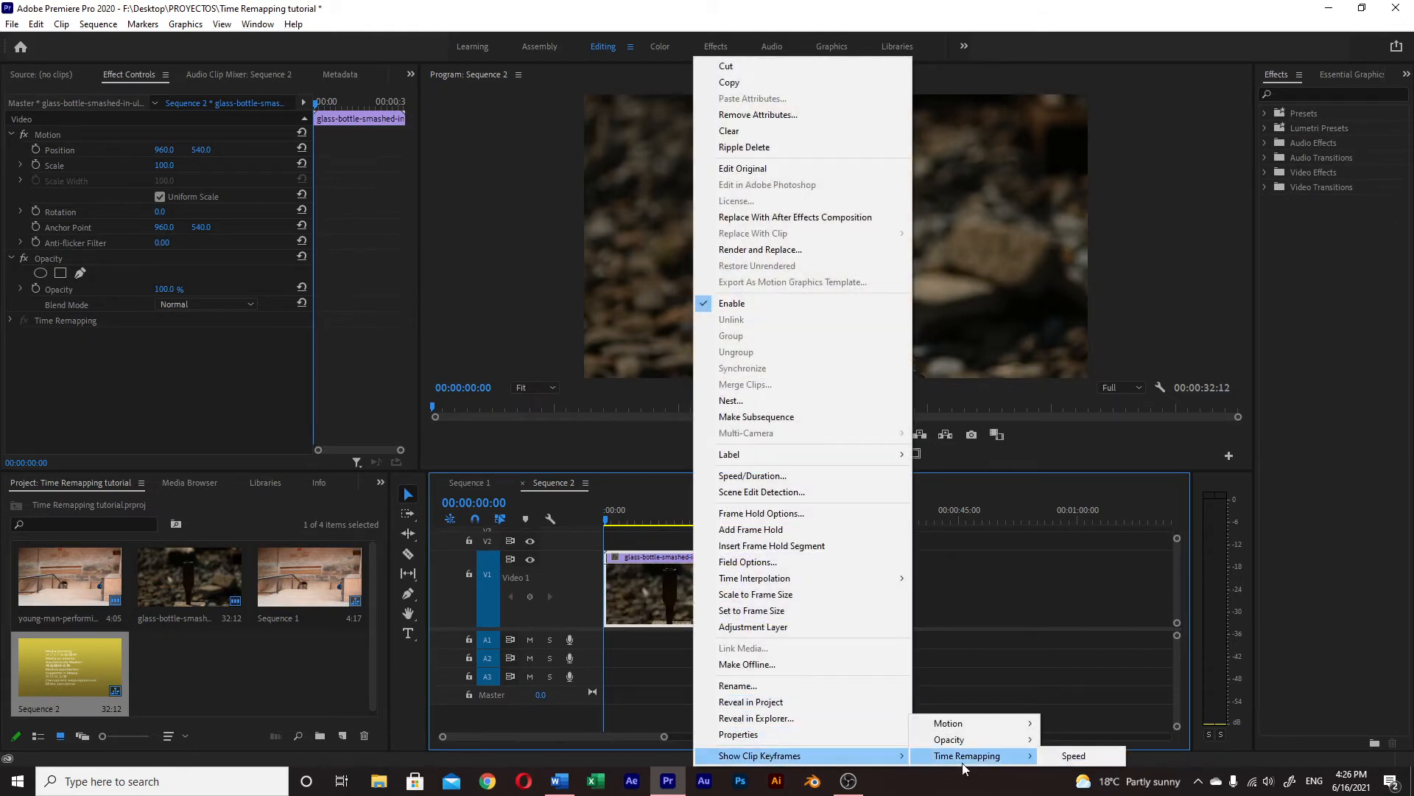
left_click(1061, 756)
Add speed keyframes to the glass bottle clip at 00:00:02:15 and 00:00:05:17.
left_click_drag(606, 521, 627, 521)
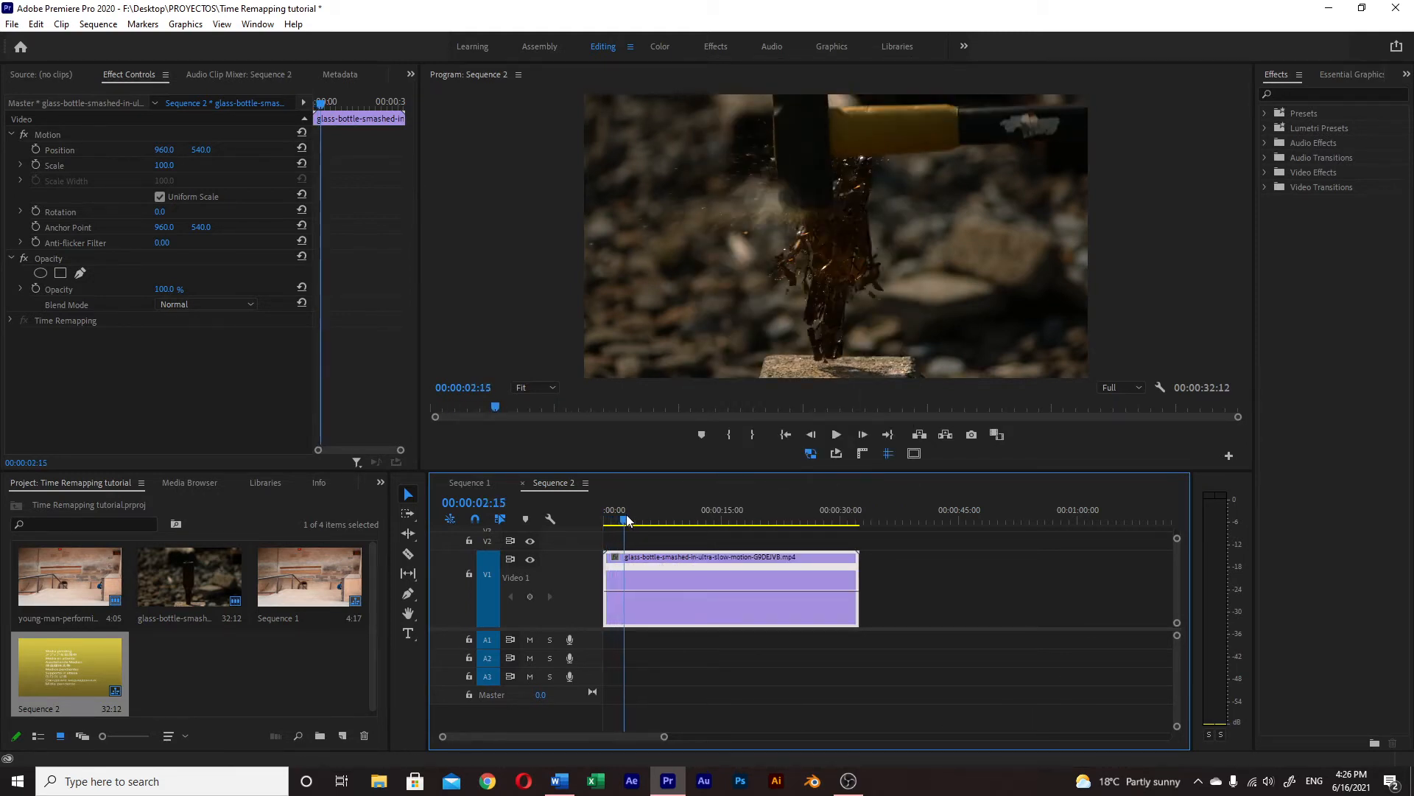
left_click(626, 592, "ctrl")
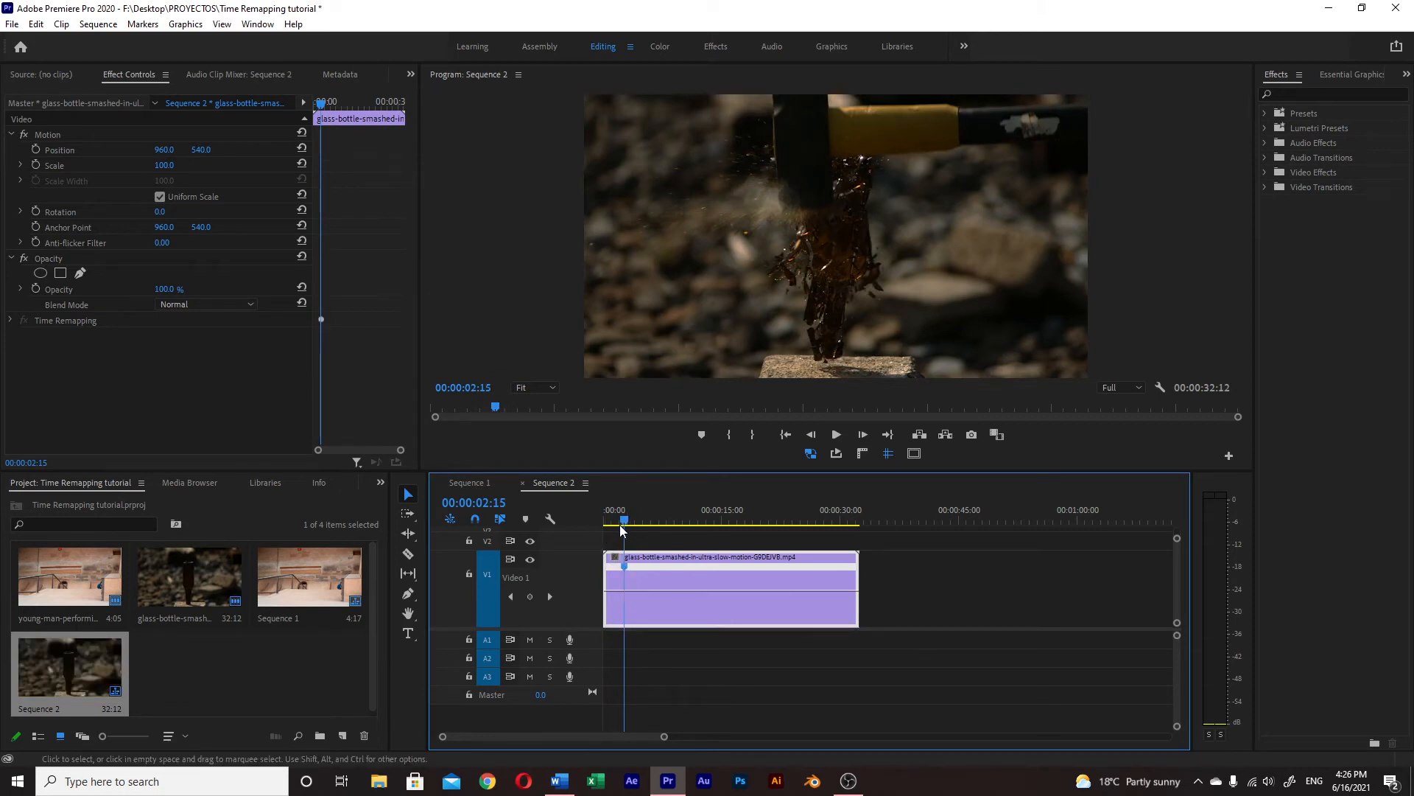
left_click_drag(628, 522, 652, 522)
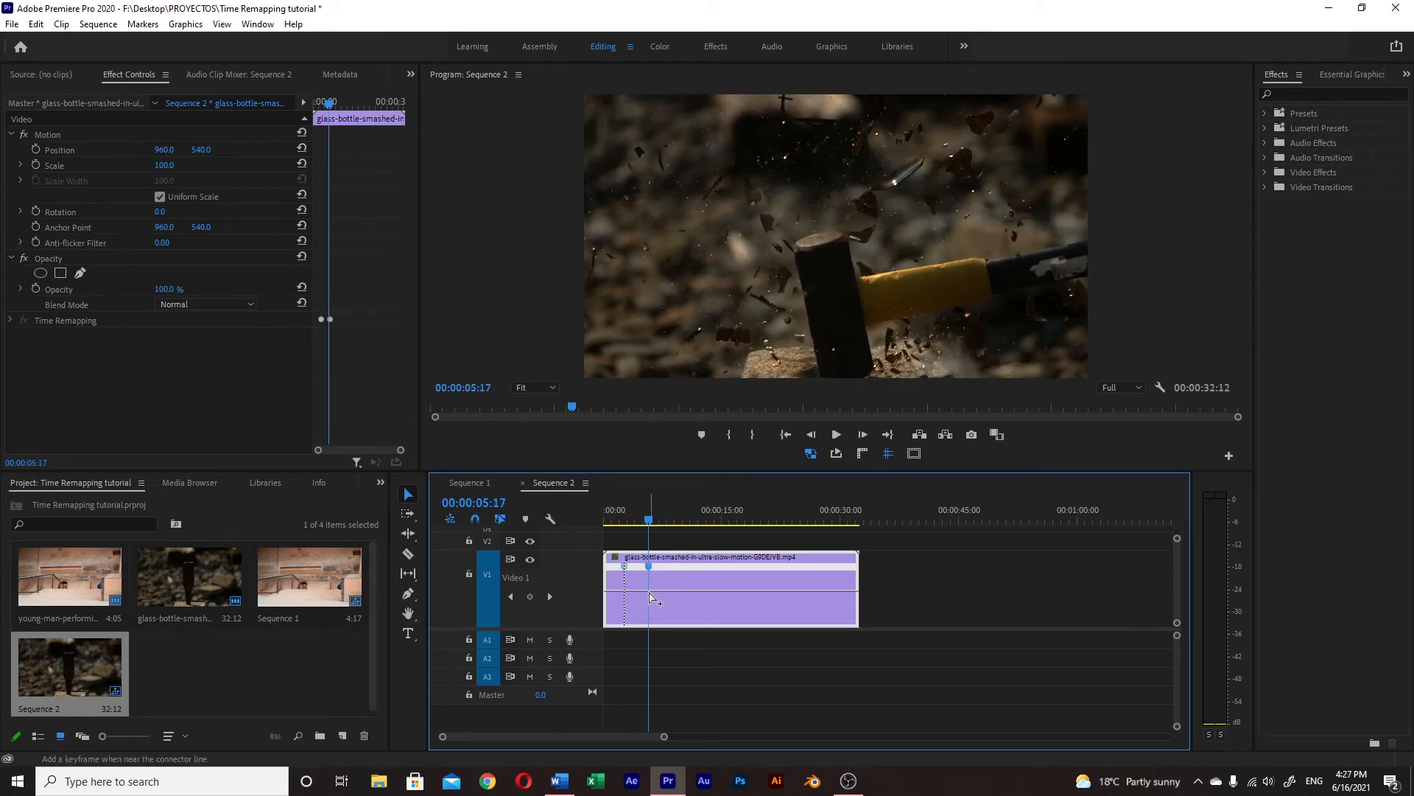
Cut the glass bottle clip a little past its second speed keyframe and delete the remaining footage.
left_click_drag(649, 522, 660, 526)
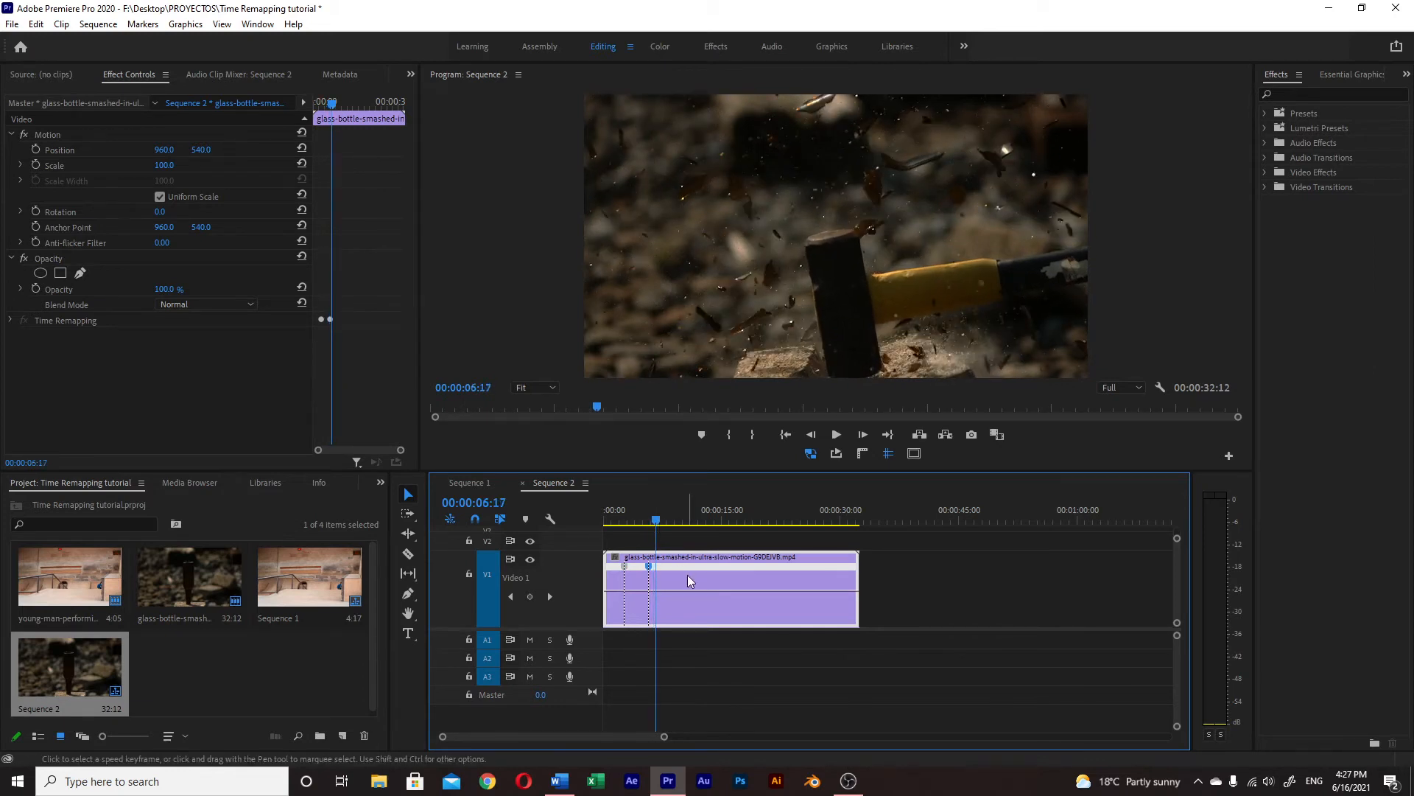
left_click_drag(663, 739, 504, 737)
left_click(812, 520)
left_click_drag(816, 521, 834, 517)
key("c")
left_click(833, 594)
key("v")
left_click(903, 611)
key("Delete")
Play Sequence 2 from the start to preview the bottle clip's speed ramp.
left_click_drag(504, 737, 547, 736)
left_click_drag(680, 515, 589, 482)
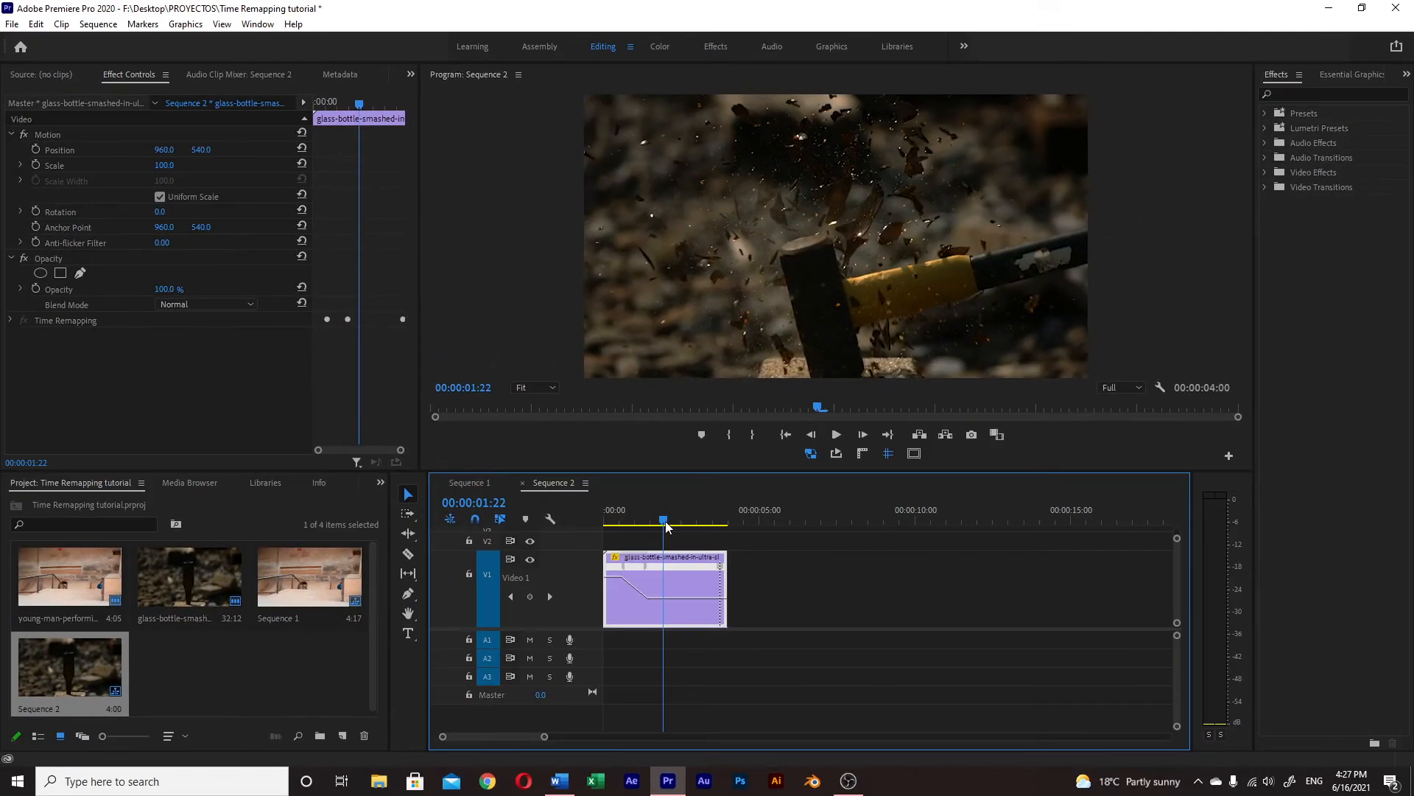
key("Home")
key("space")
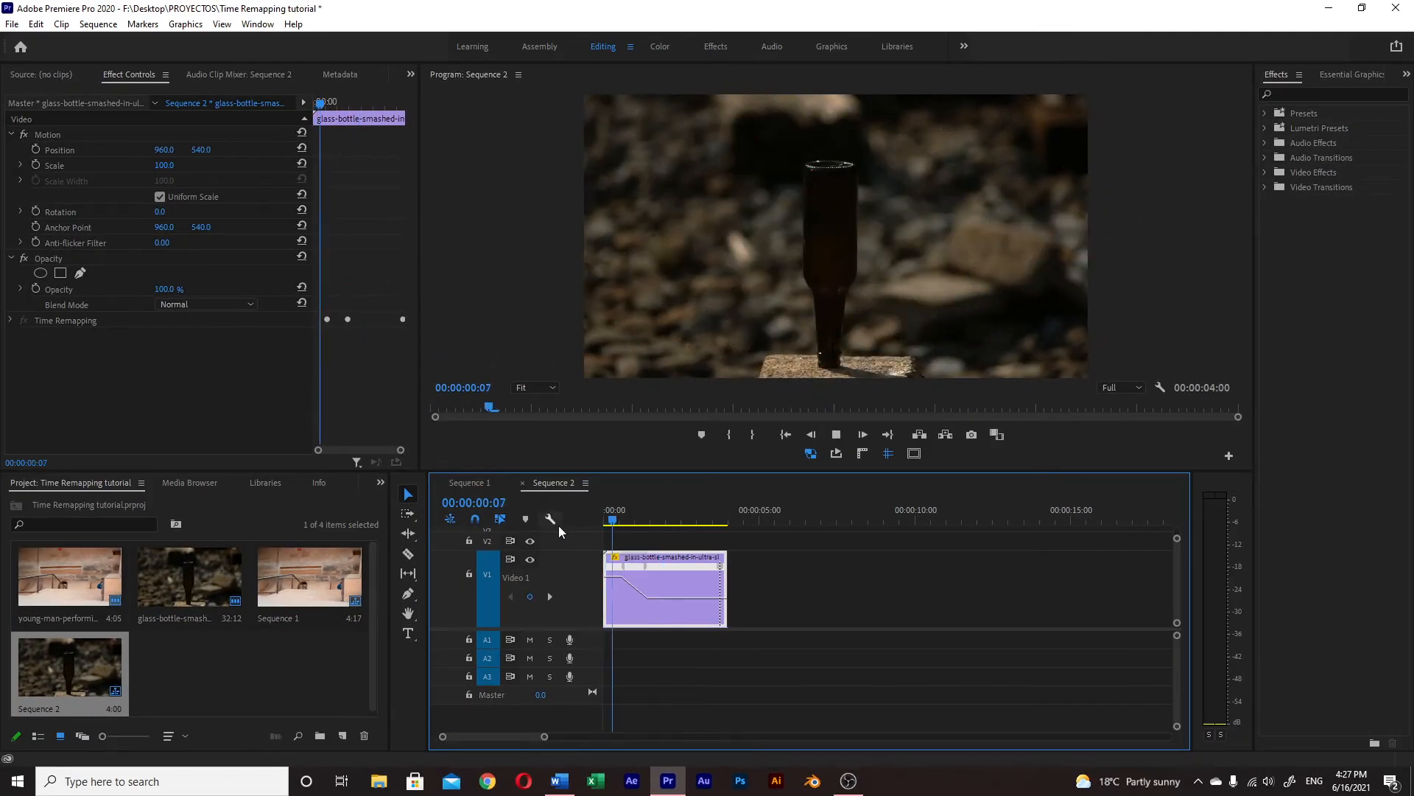
key("space")
Move the start of the bottle clip's speed ramp to the moment of impact at about 00:00:00:20.
left_click_drag(622, 524, 636, 521)
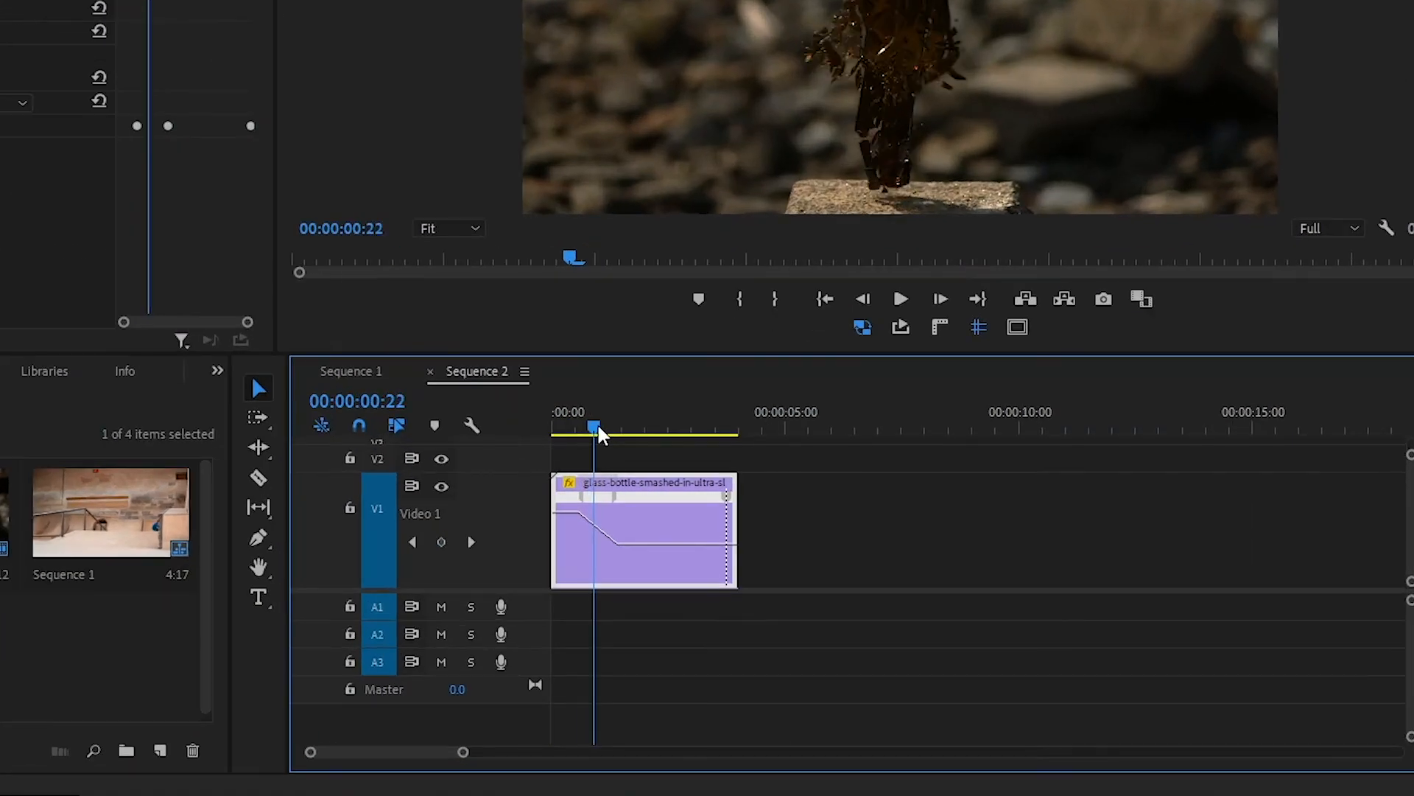
left_click_drag(599, 427, 595, 427)
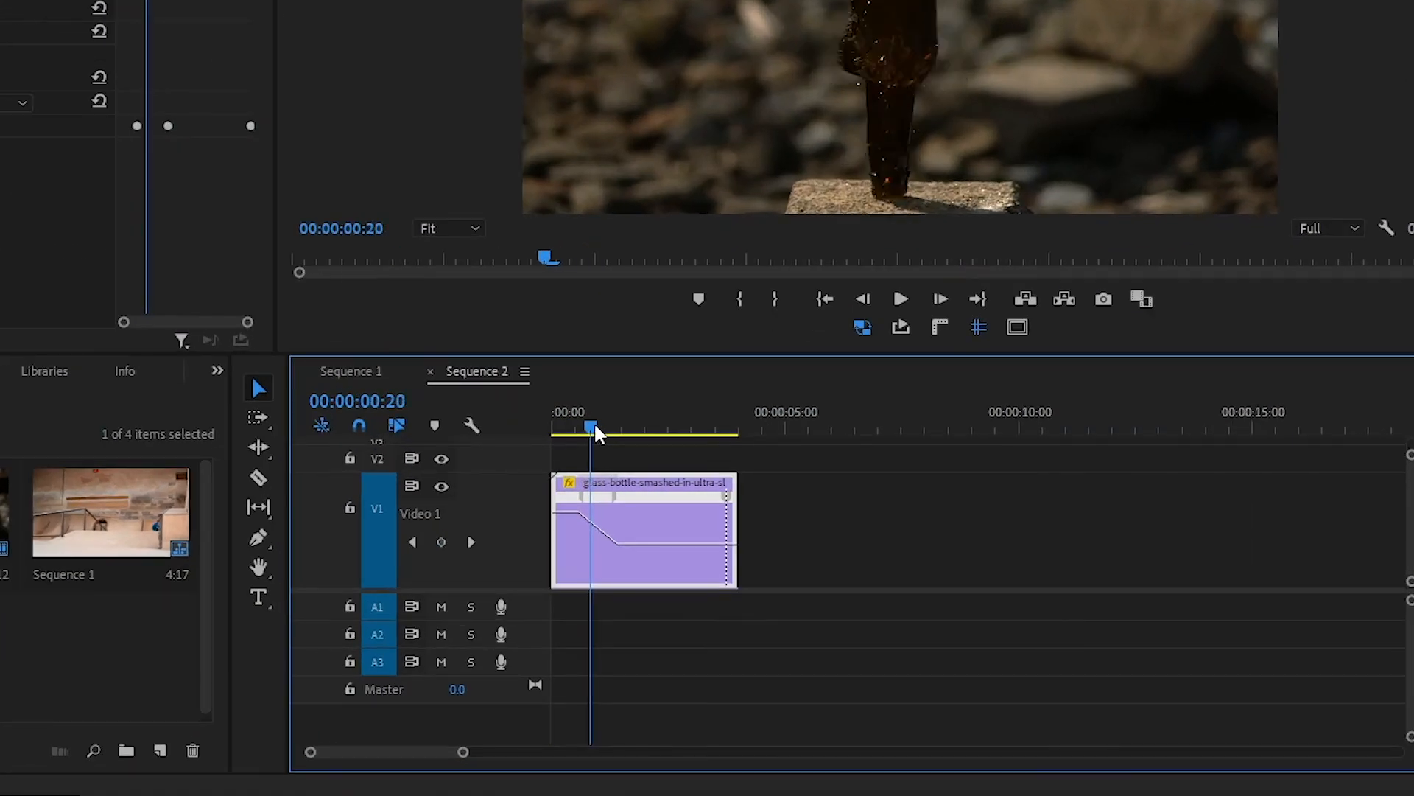
left_click_drag(582, 499, 592, 501)
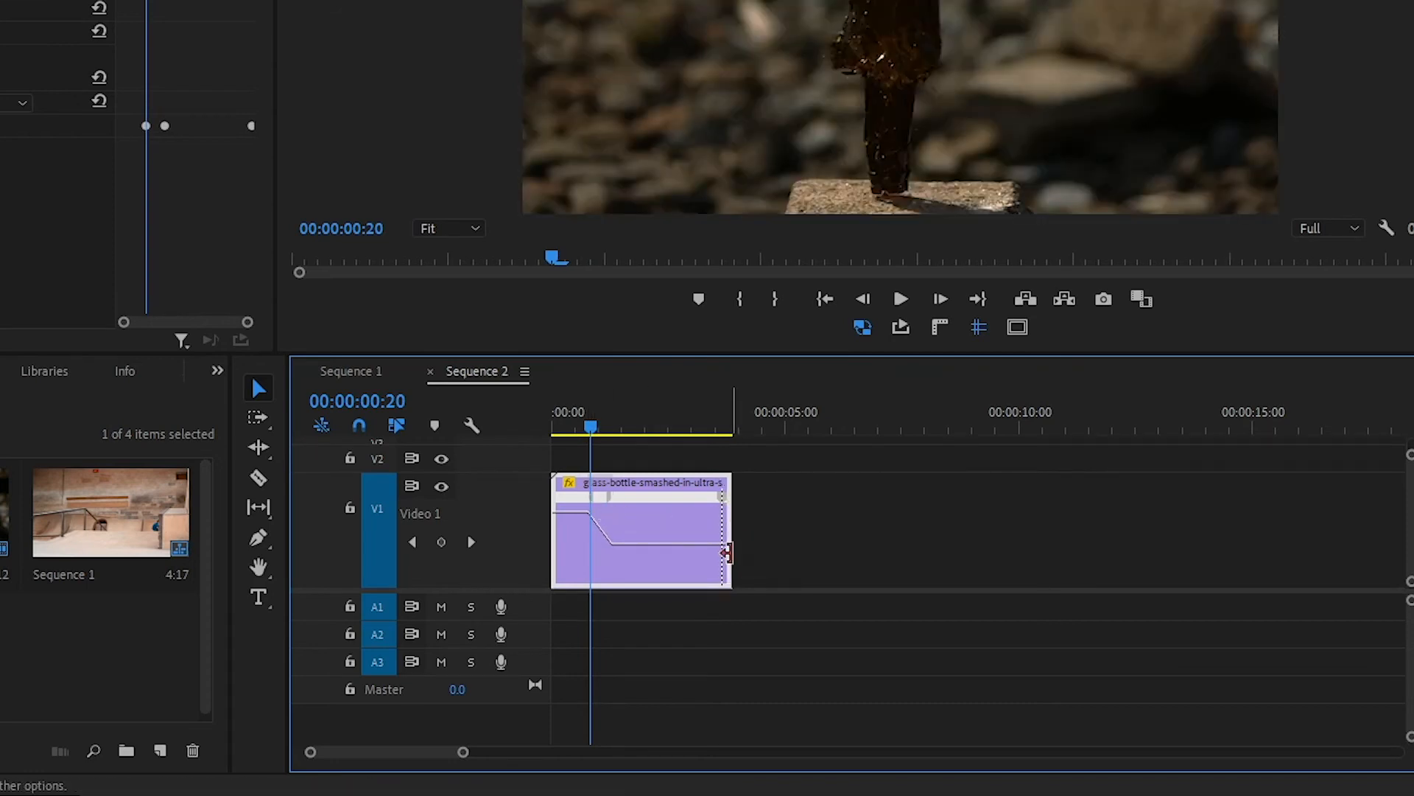
Extend the glass bottle clip past its last speed keyframe, cut it at about 00:00:04:07 and delete the remaining footage.
left_click_drag(462, 753, 416, 752)
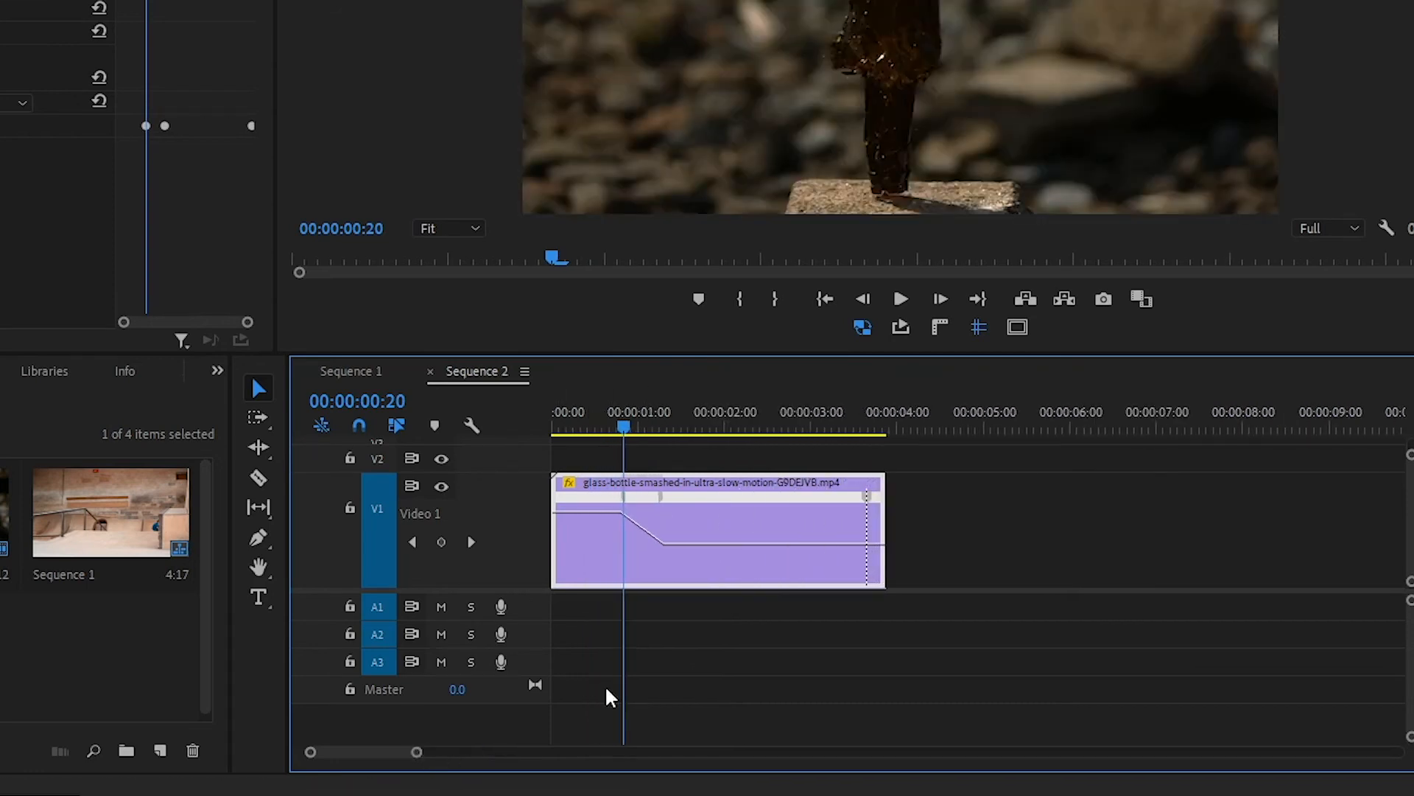
left_click_drag(878, 549, 899, 670)
key("c")
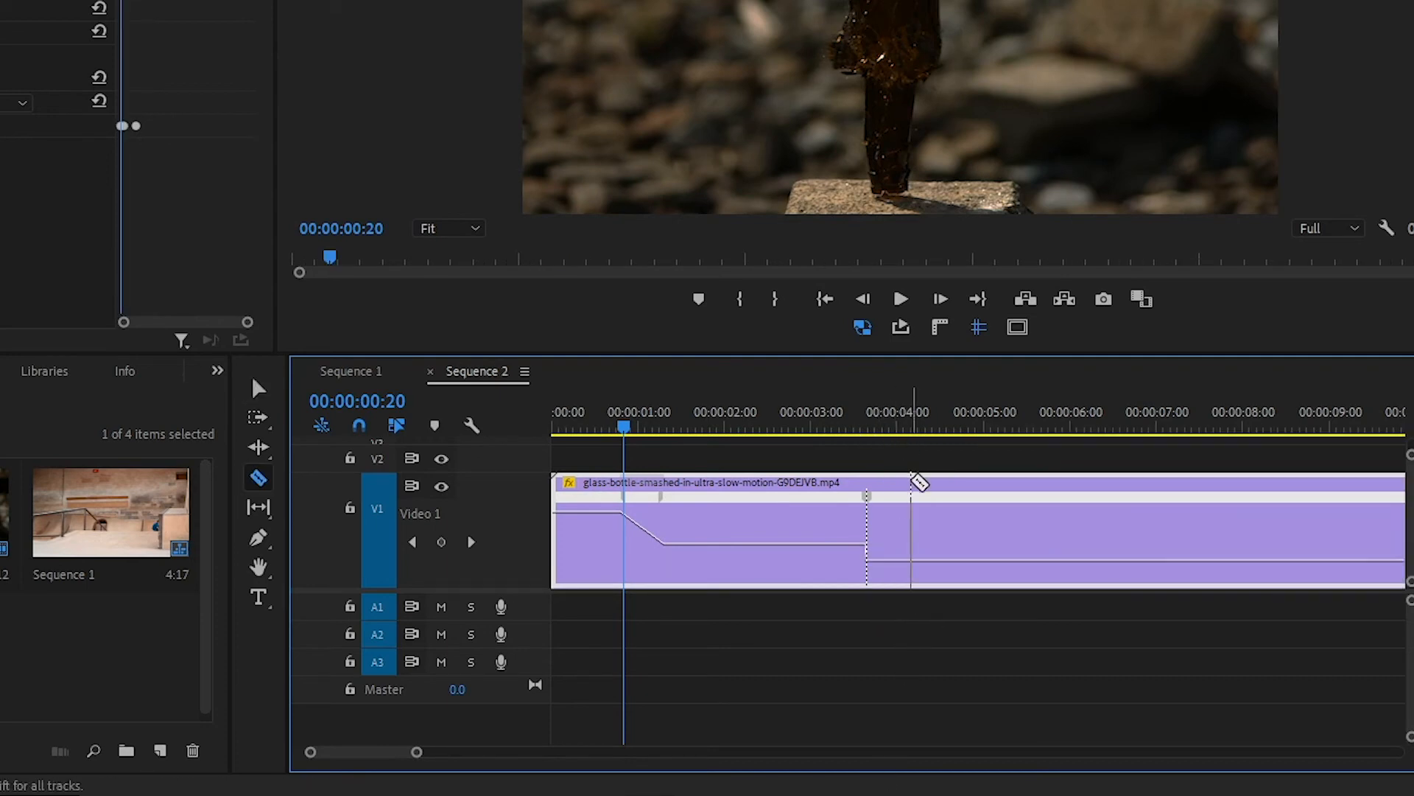
left_click(932, 480)
key("v")
left_click(979, 511)
key("Delete")
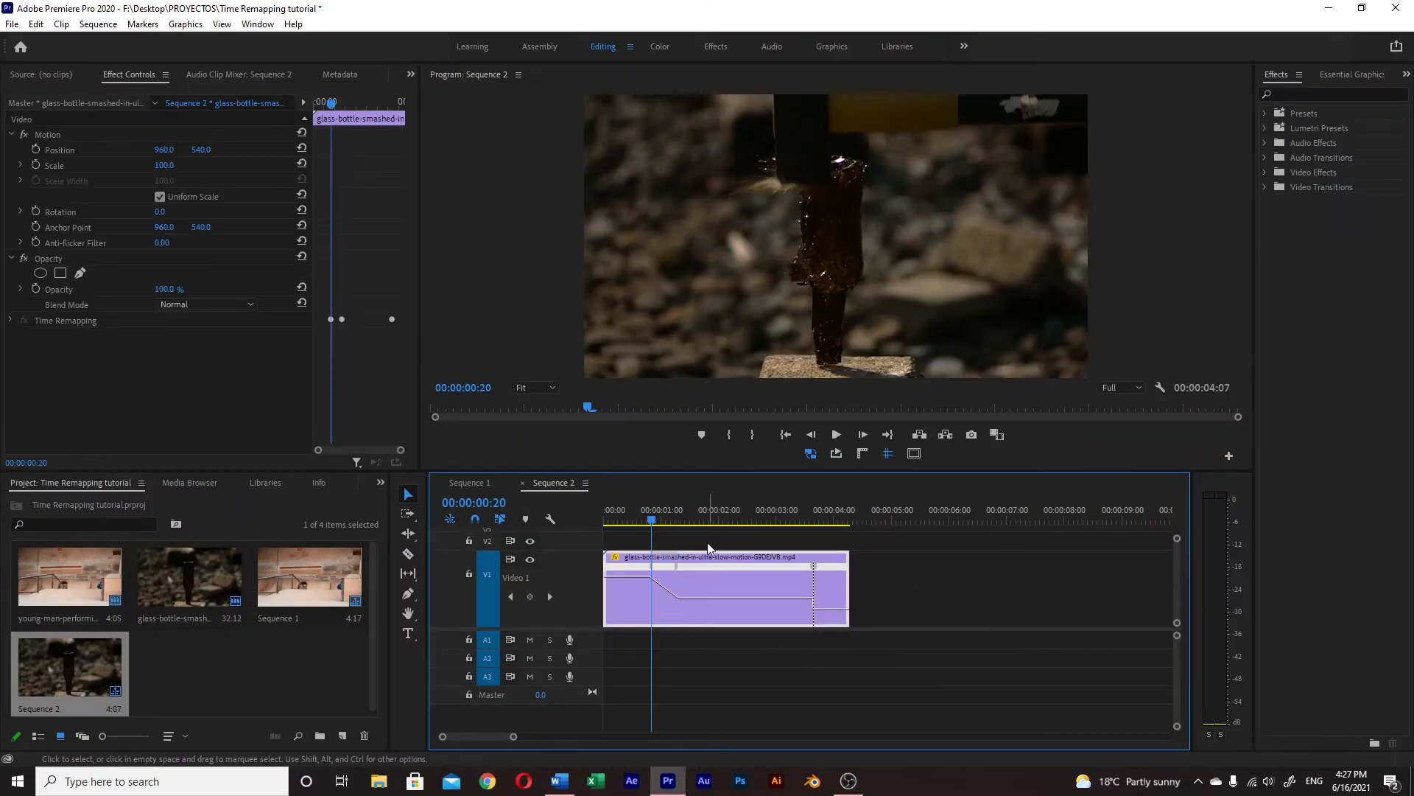
Split the bottle clip's last speed keyframe into a gradual ramp from about 00:00:03:07 to 00:00:04:00.
key("space")
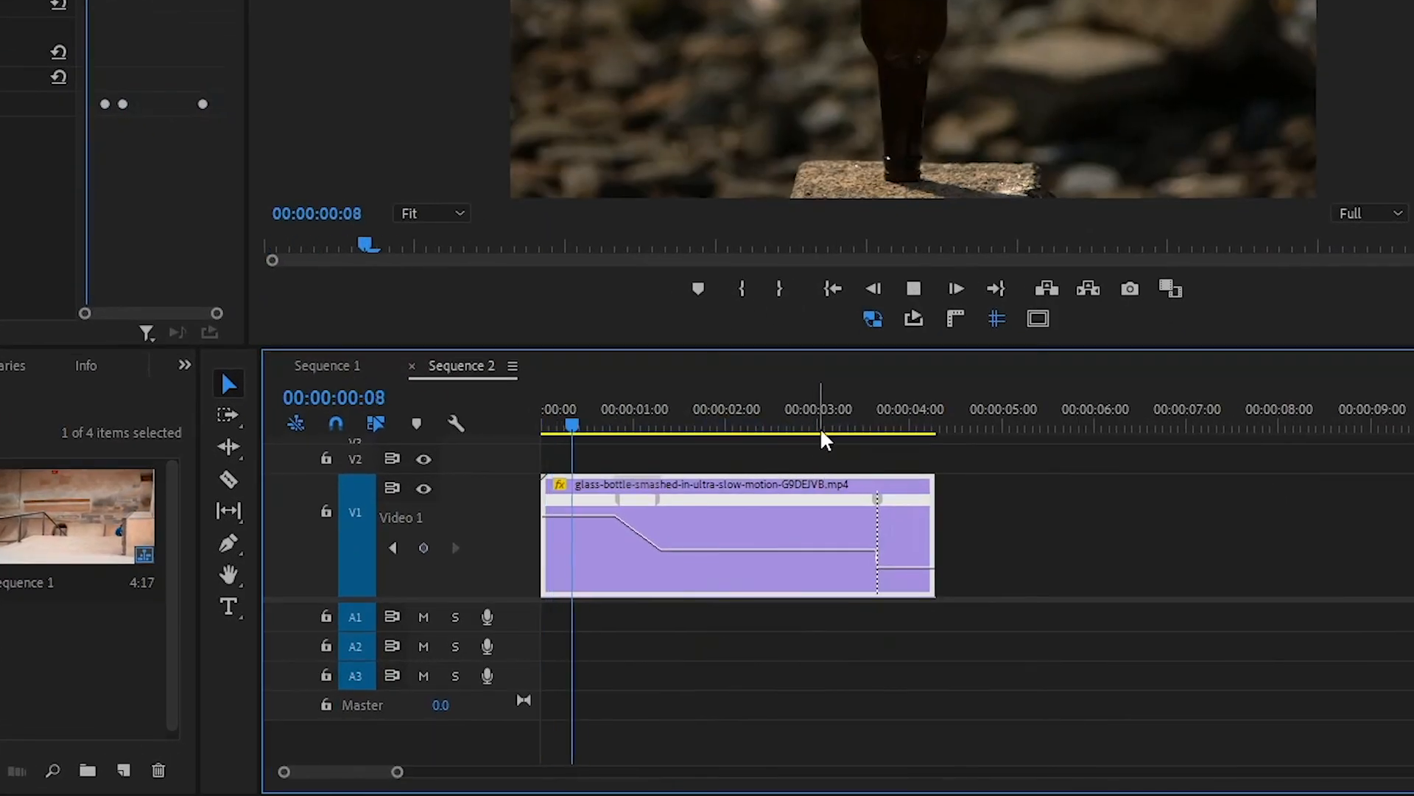
left_click(828, 462)
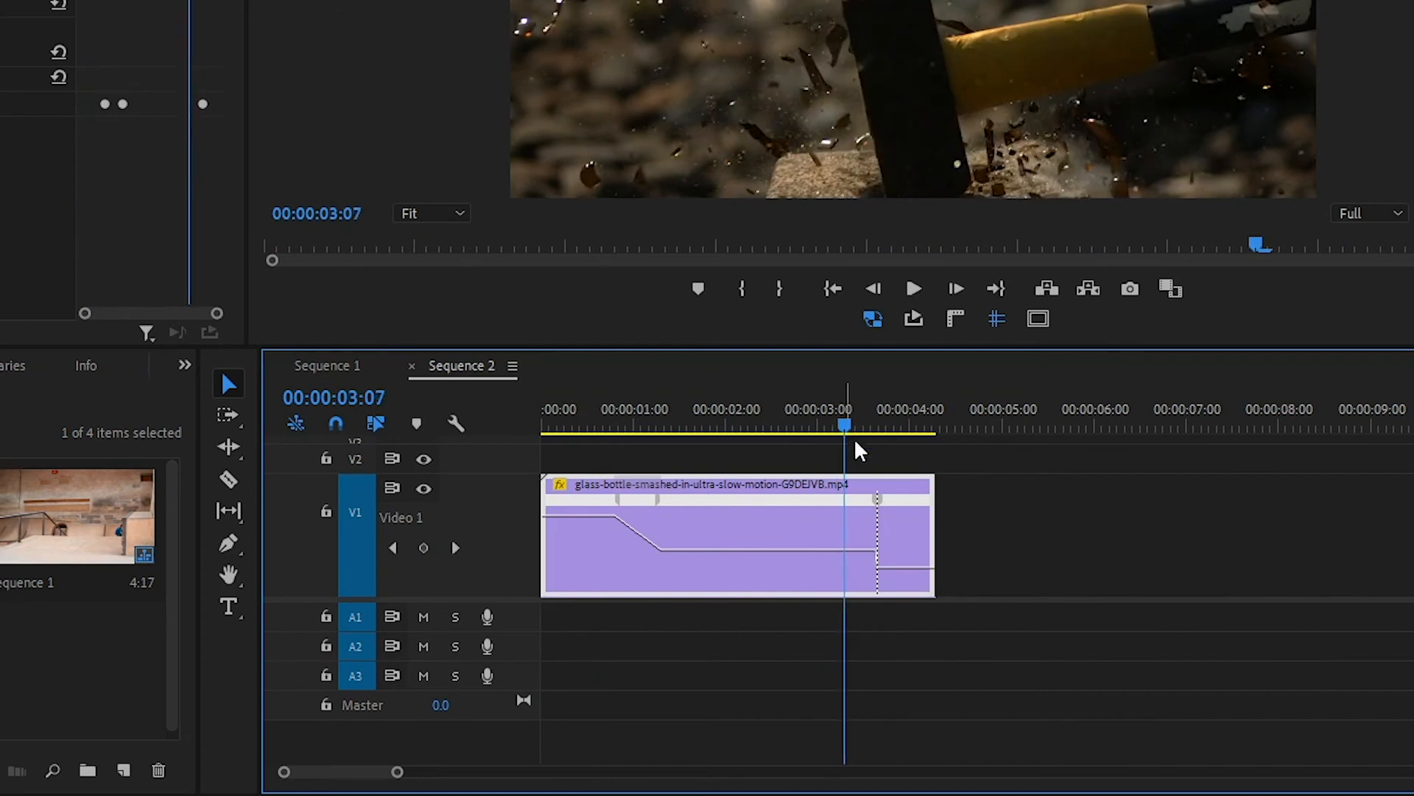
left_click_drag(884, 506, 906, 499)
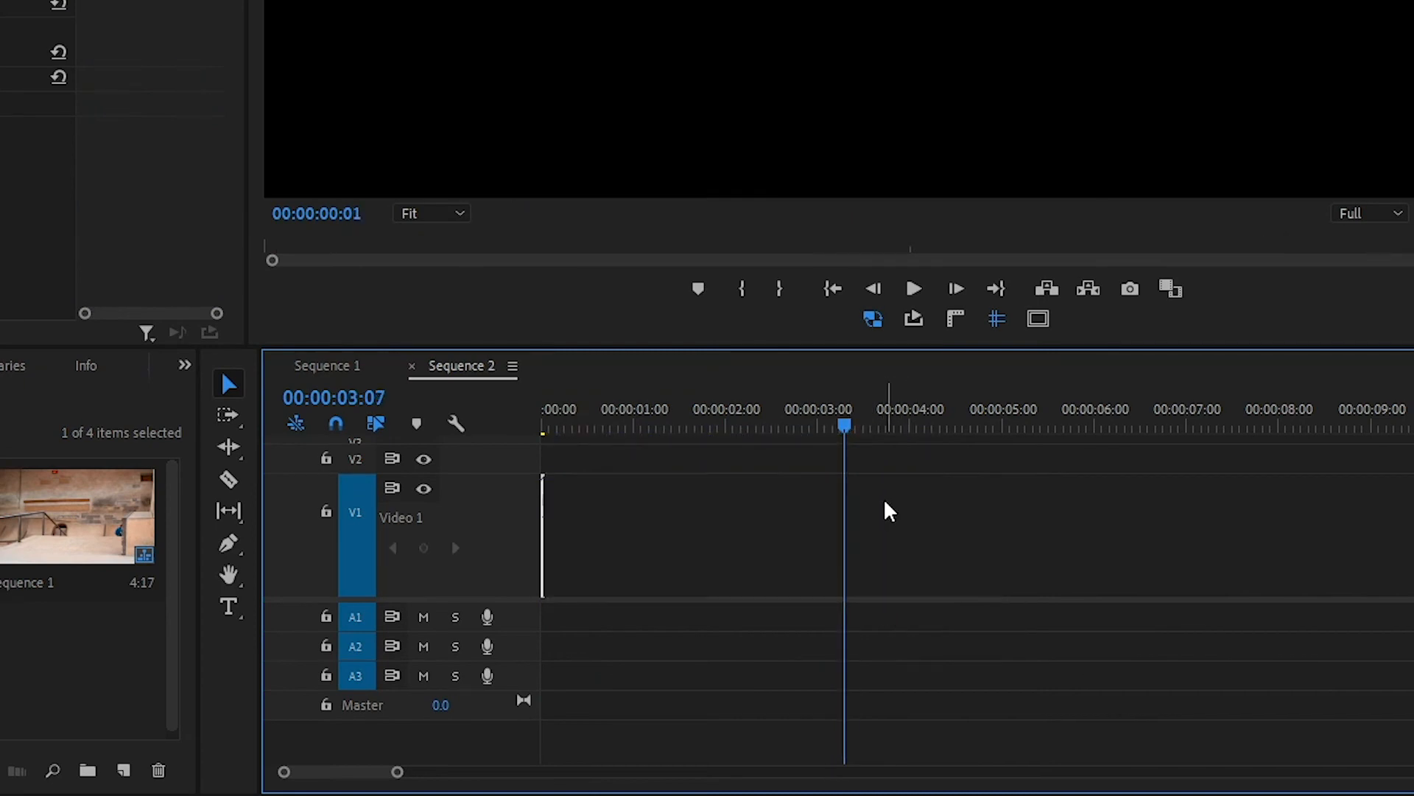
left_click_drag(397, 771, 443, 771)
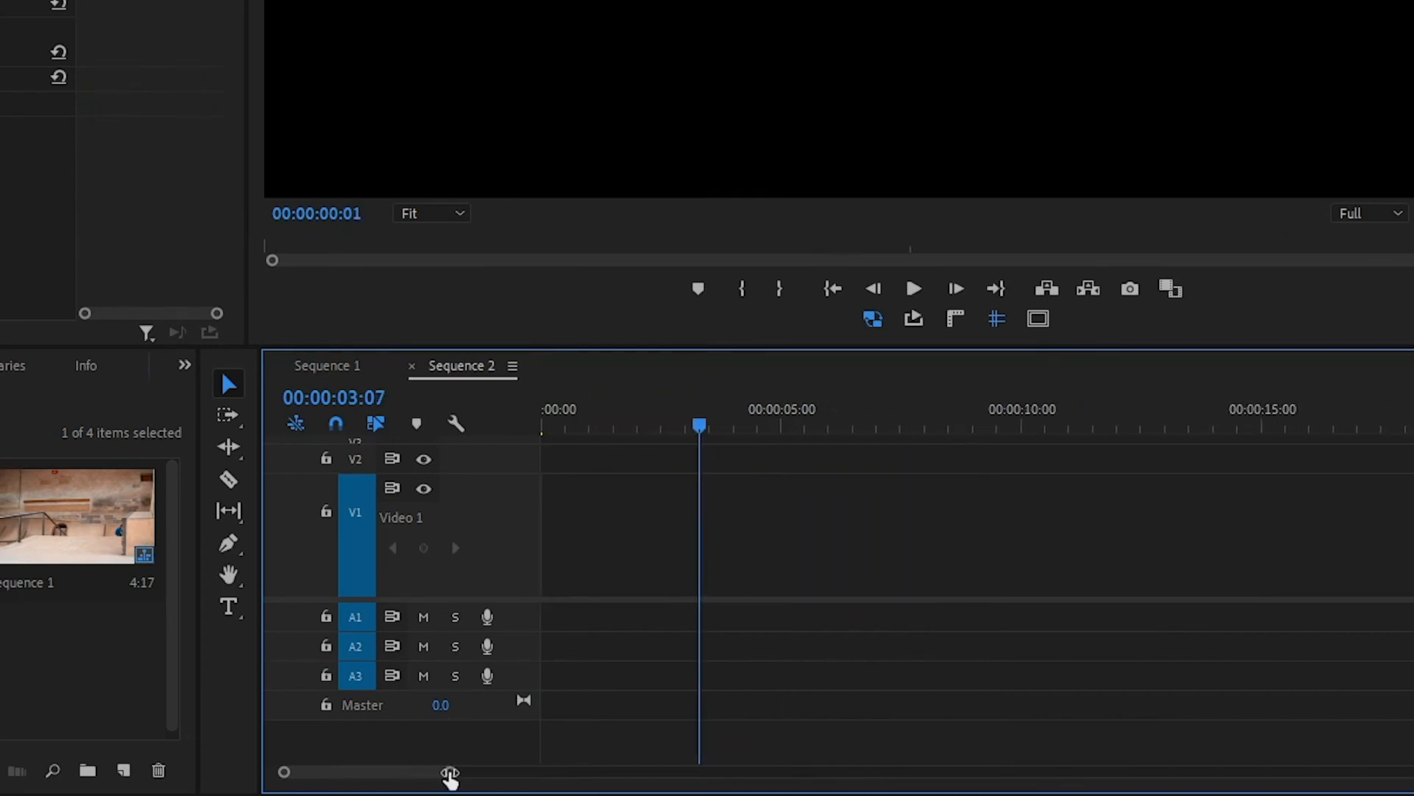
left_click_drag(714, 437, 417, 455)
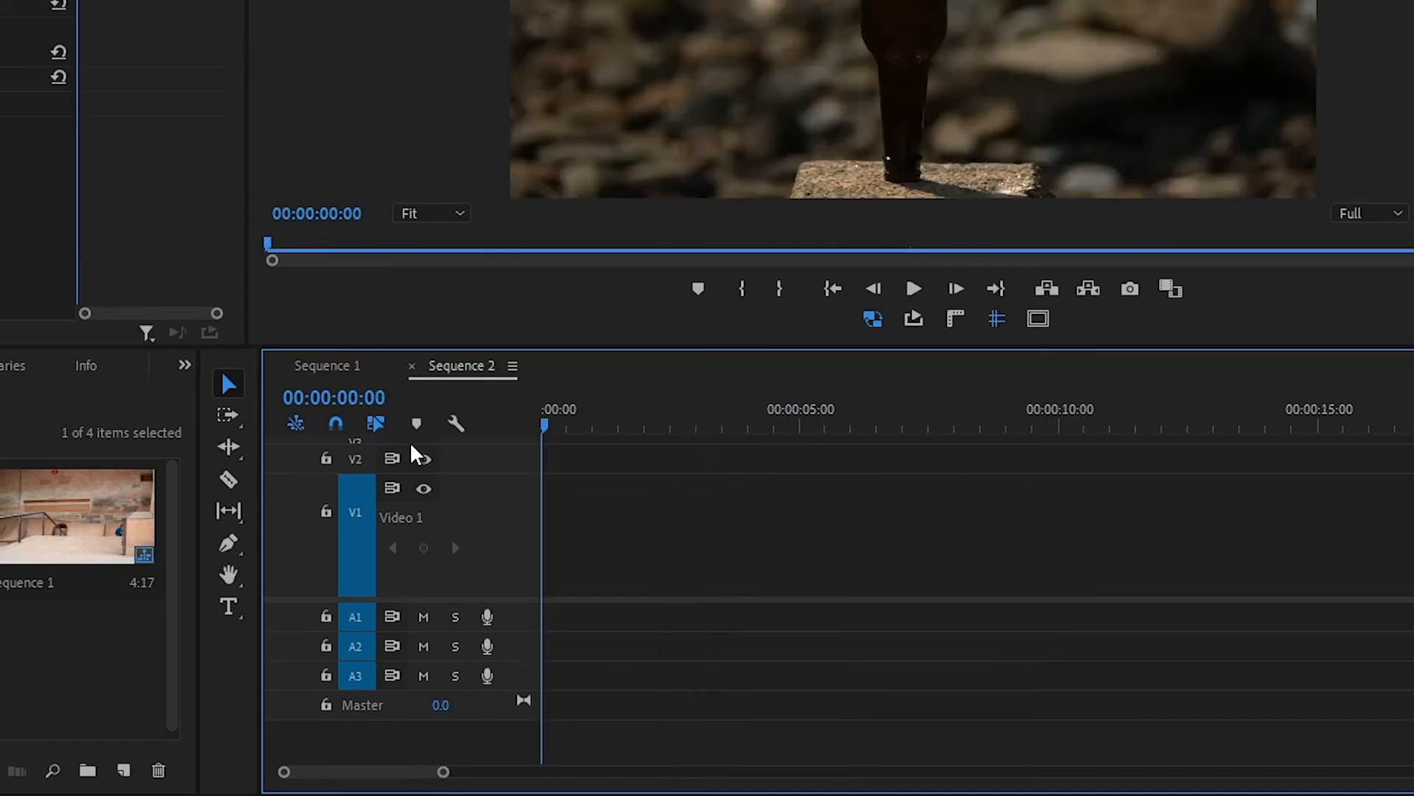
left_click_drag(443, 771, 378, 772)
left_click_drag(996, 513, 948, 513)
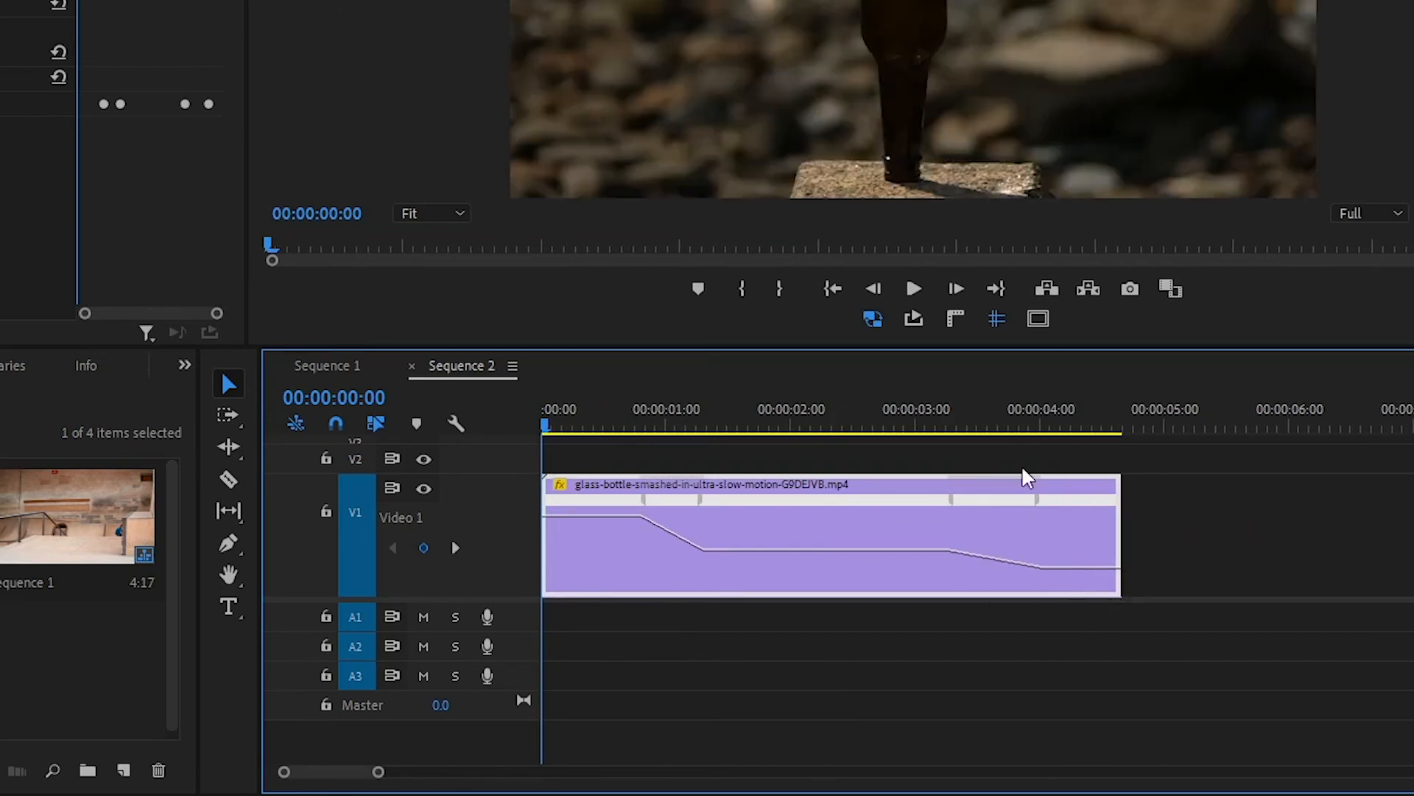
Scrub through Sequence 2 and play it from the start to check both speed ramps of the bottle clip.
left_click_drag(933, 432, 1066, 454)
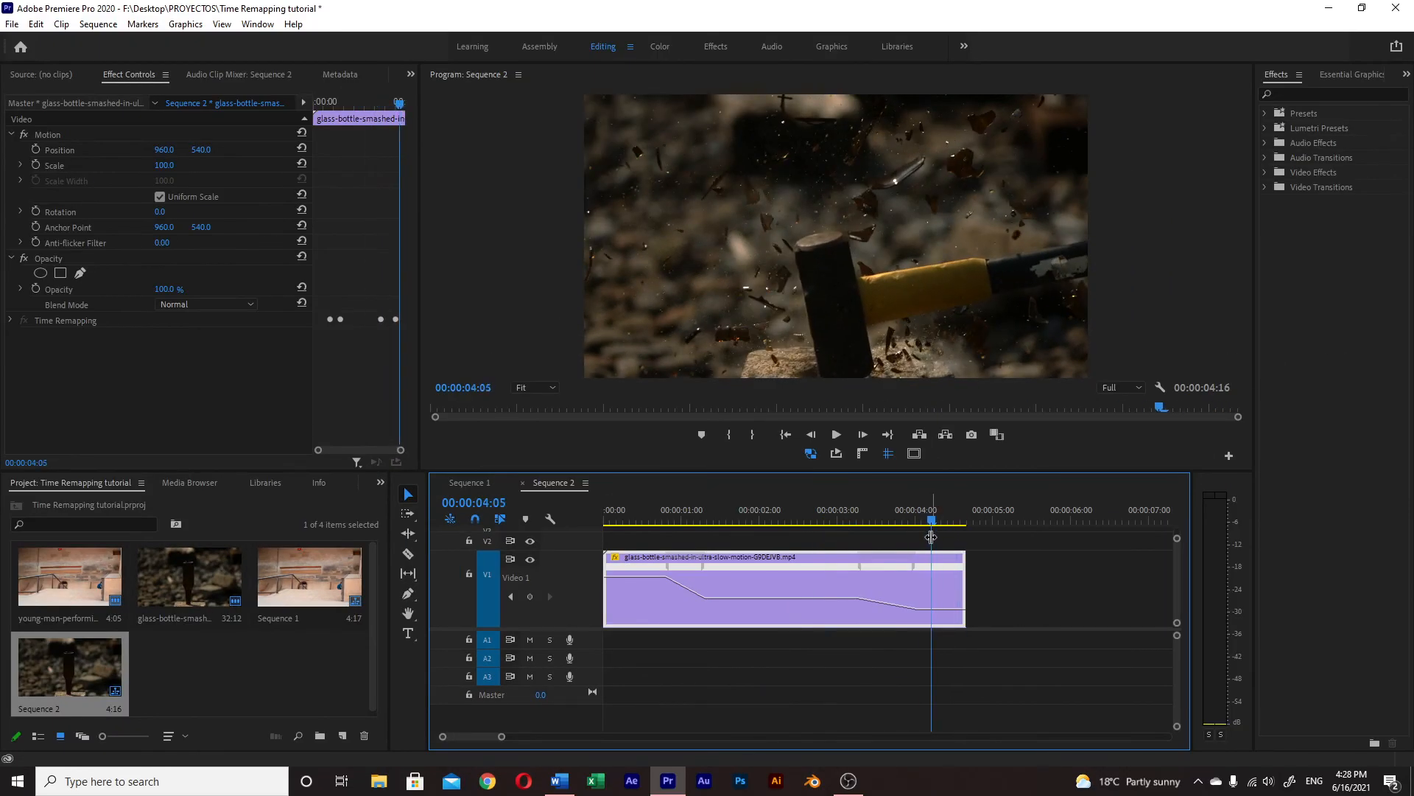
left_click_drag(931, 537, 606, 537)
key("space")
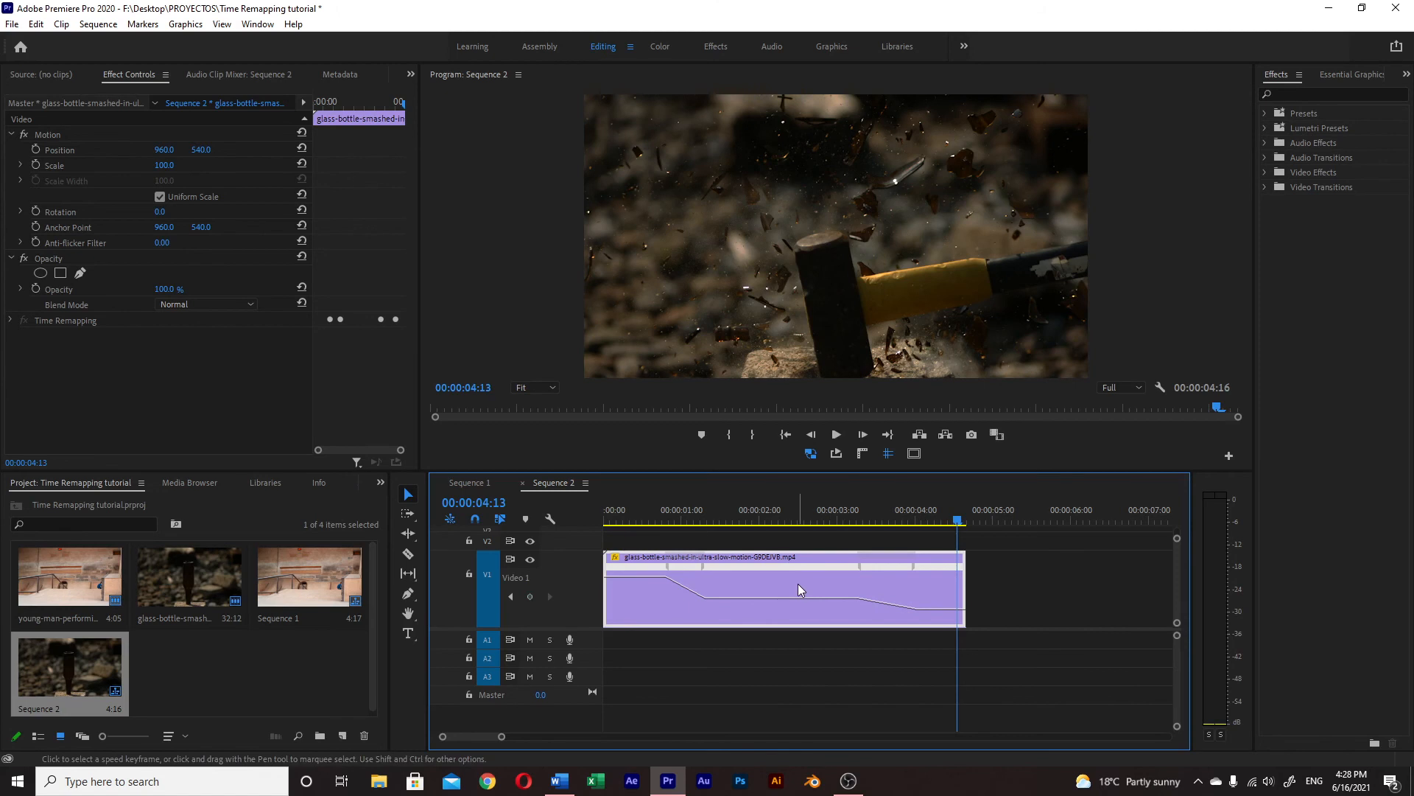
Place a duplicate of the bottle clip directly after the original and reverse the copy's speed.
left_click_drag(501, 739, 563, 736)
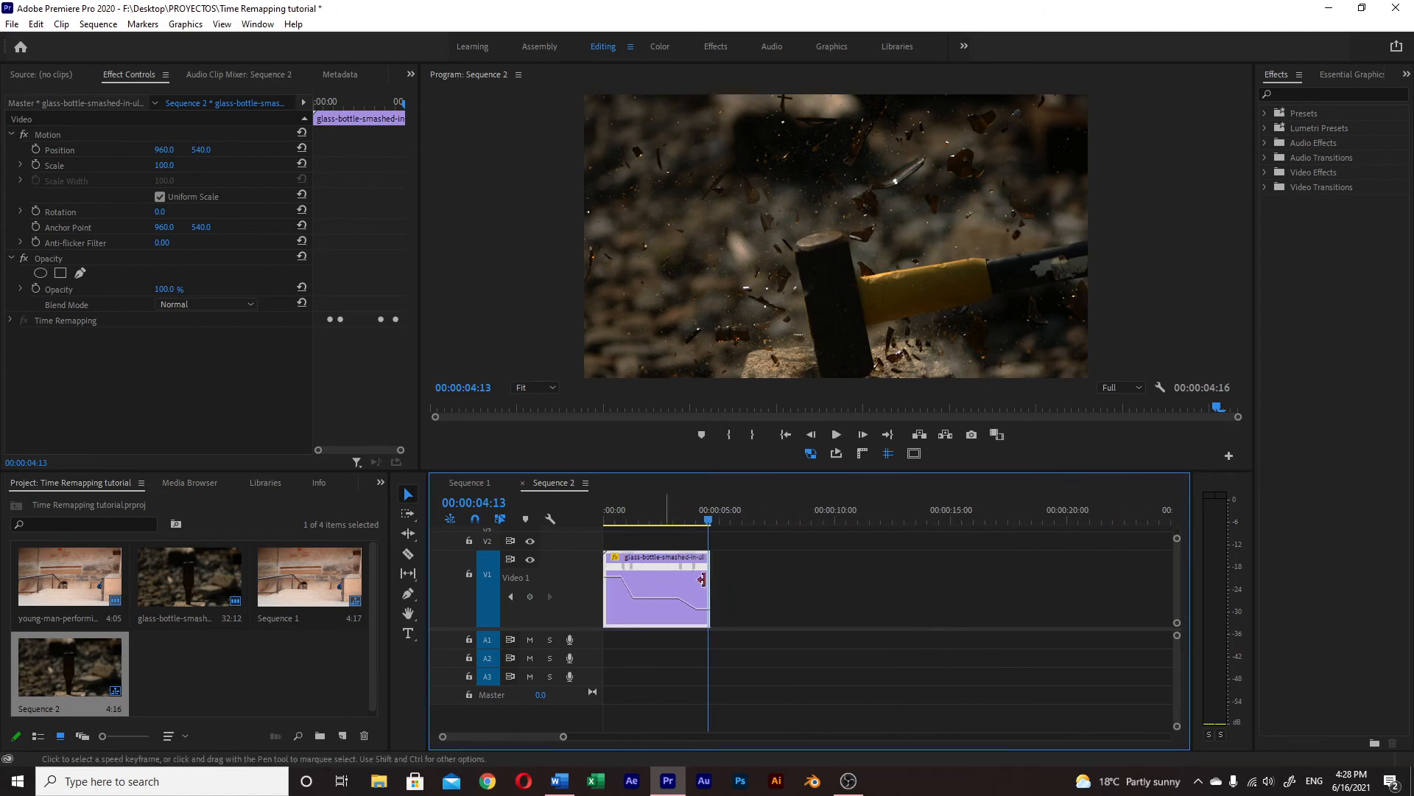
left_click_drag(665, 577, 780, 582)
left_click(759, 608)
right_click(757, 613)
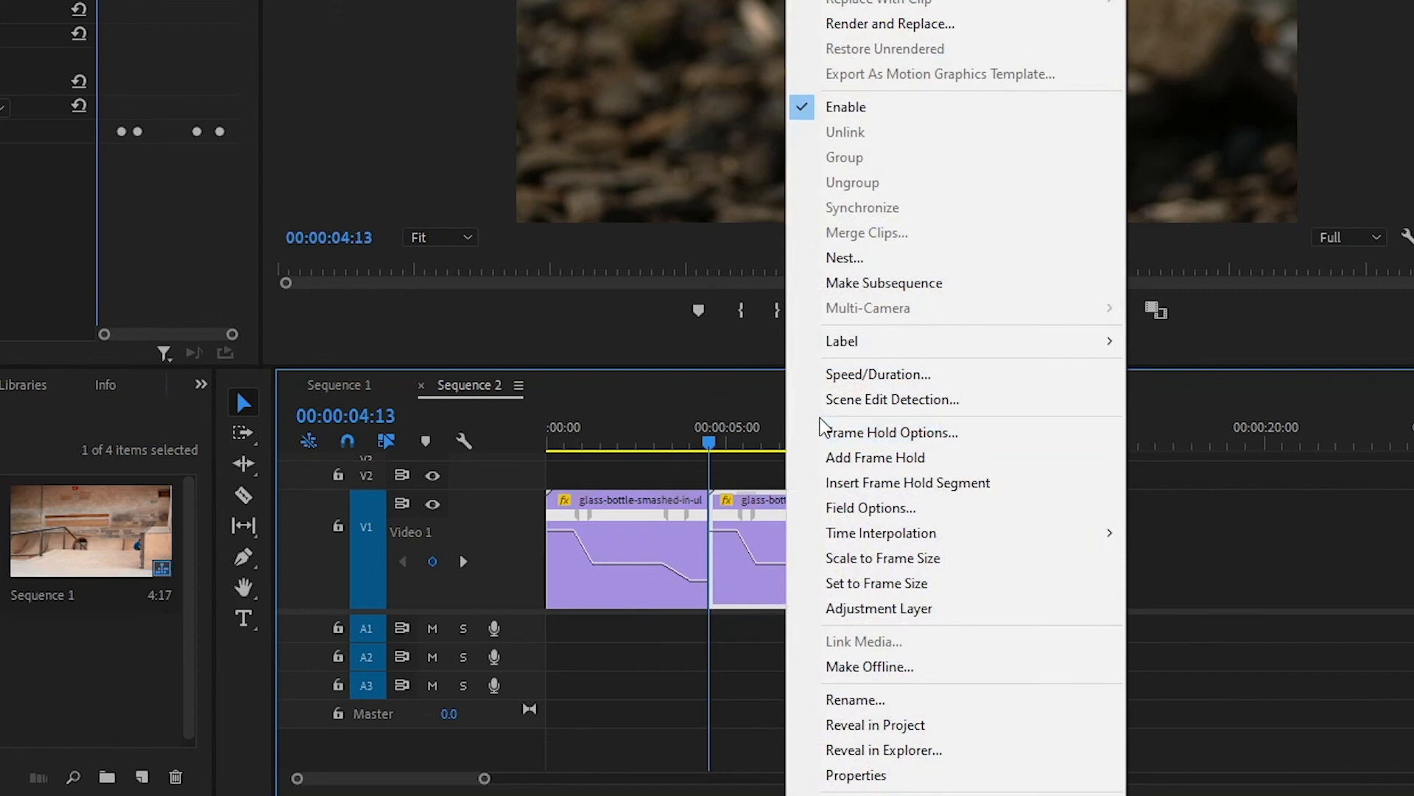
left_click(878, 374)
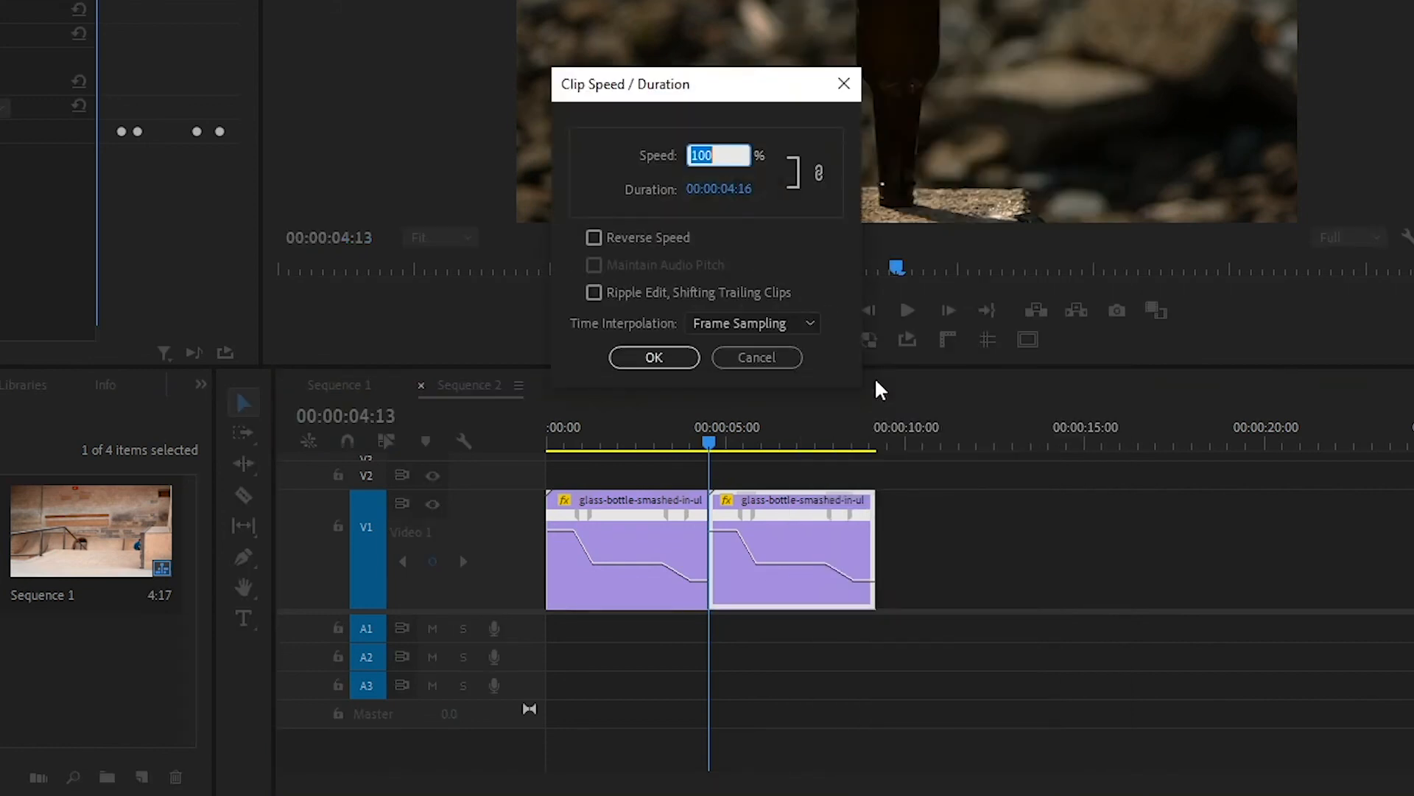
left_click(636, 358)
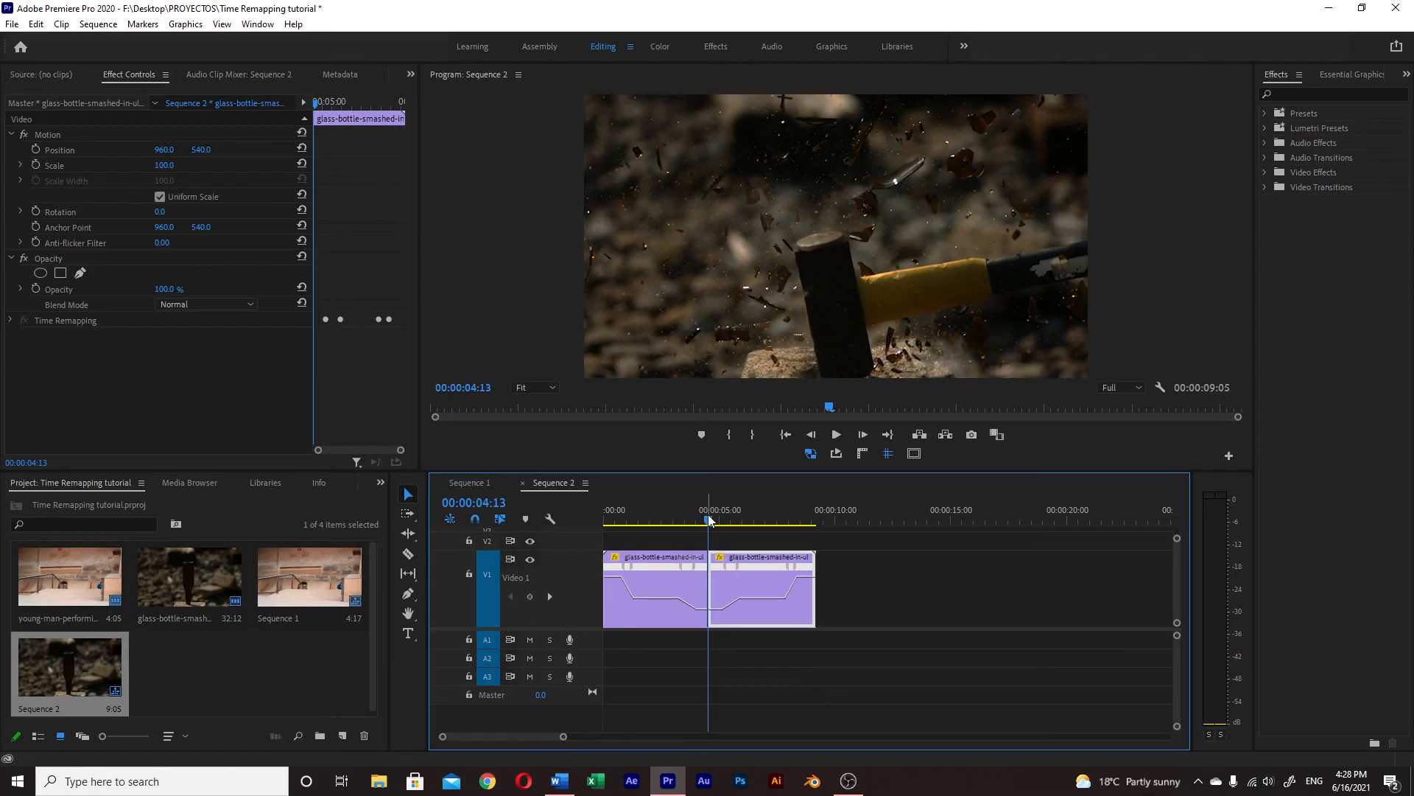
Play Sequence 2 from the start to preview the bottle smash followed by its reversed copy.
left_click_drag(678, 521, 595, 520)
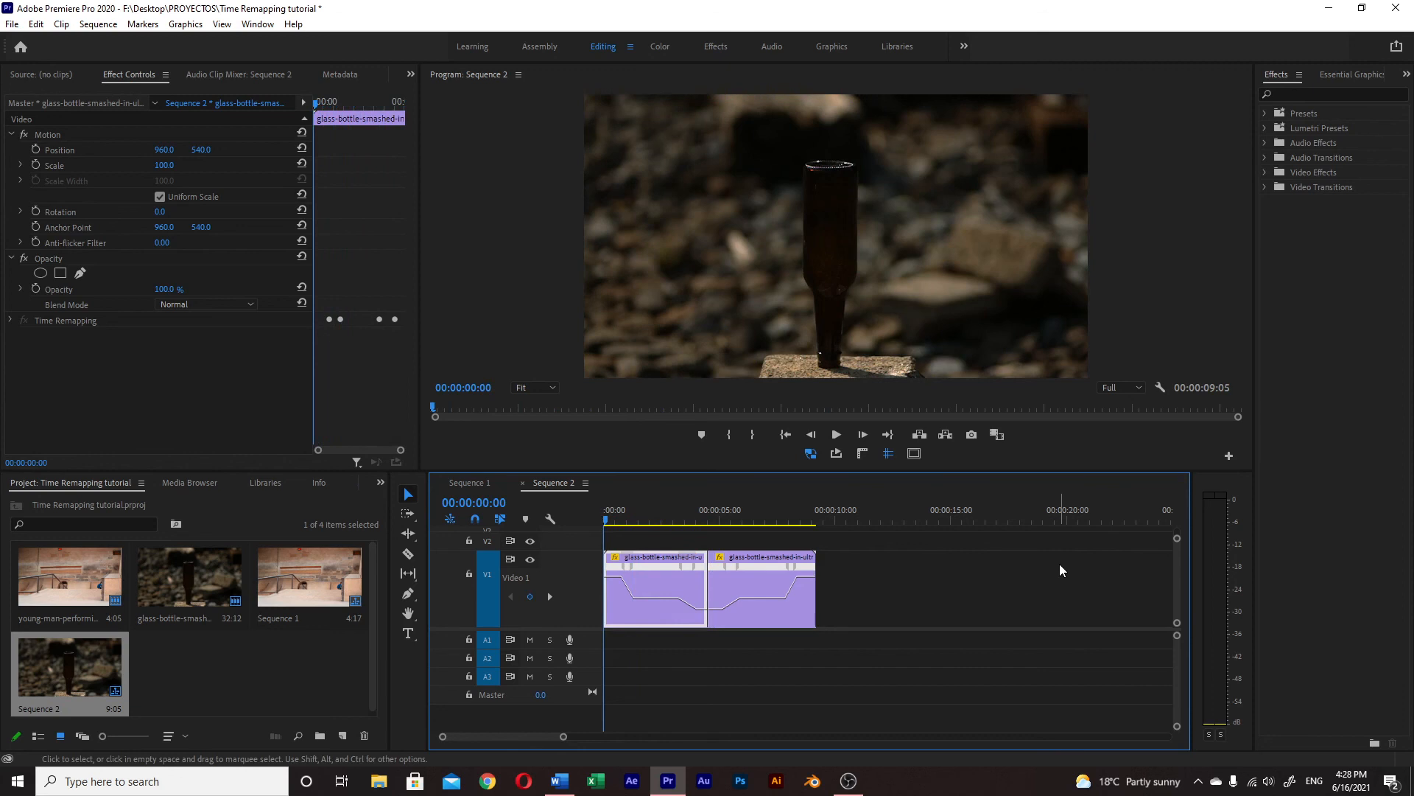
key("space")
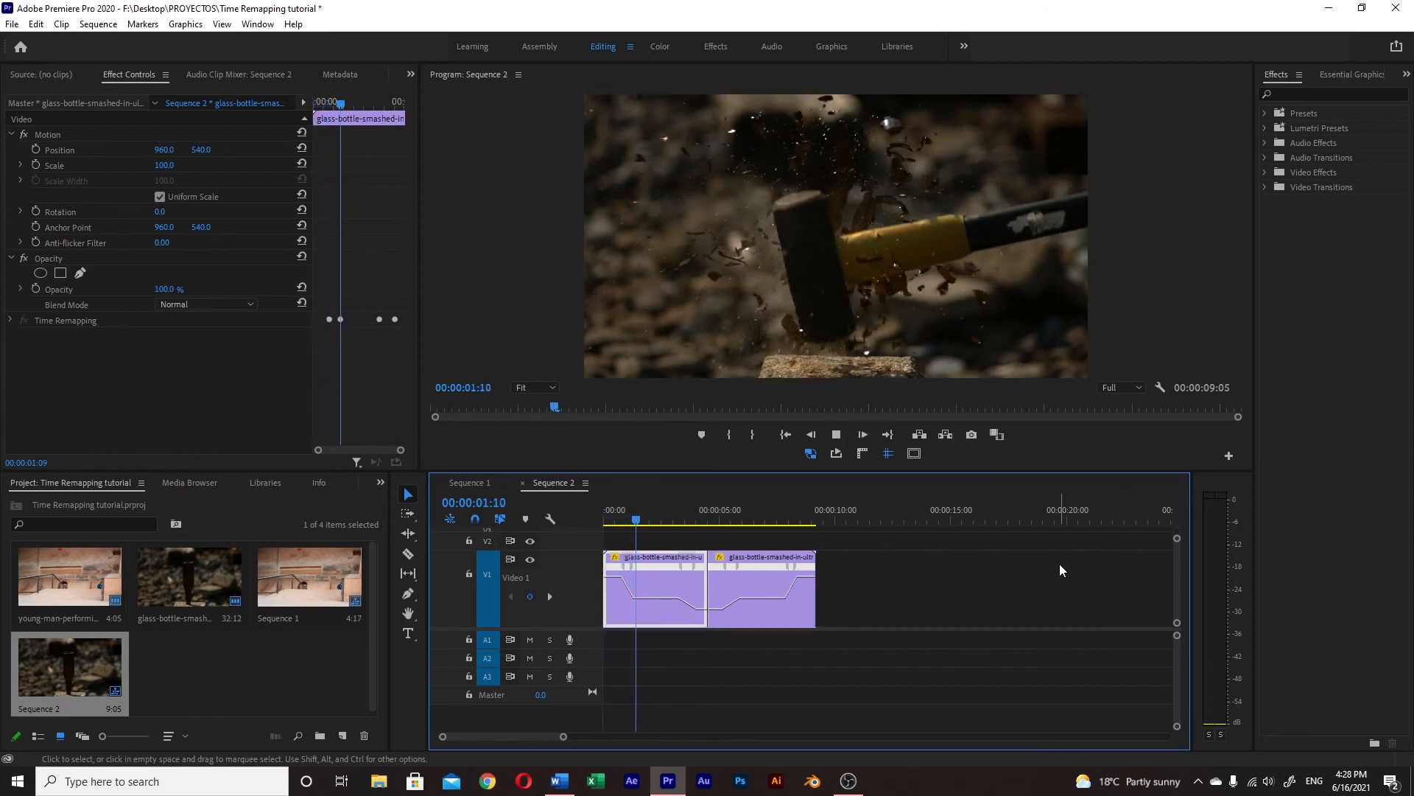